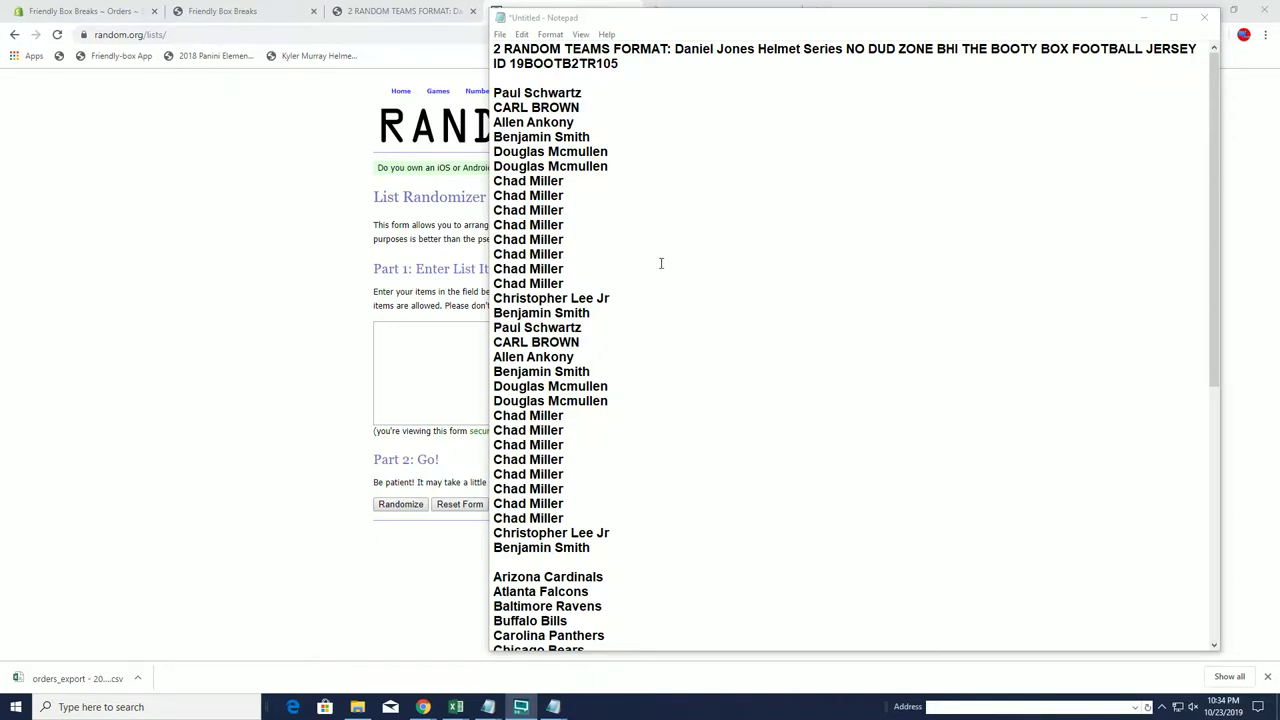
Select the 32 owner names above the NFL team list in Notepad and move the window aside
mouse_move(494, 91)
mouse_down()
mouse_move(590, 138)
mouse_move(607, 403)
mouse_move(590, 547)
mouse_up()
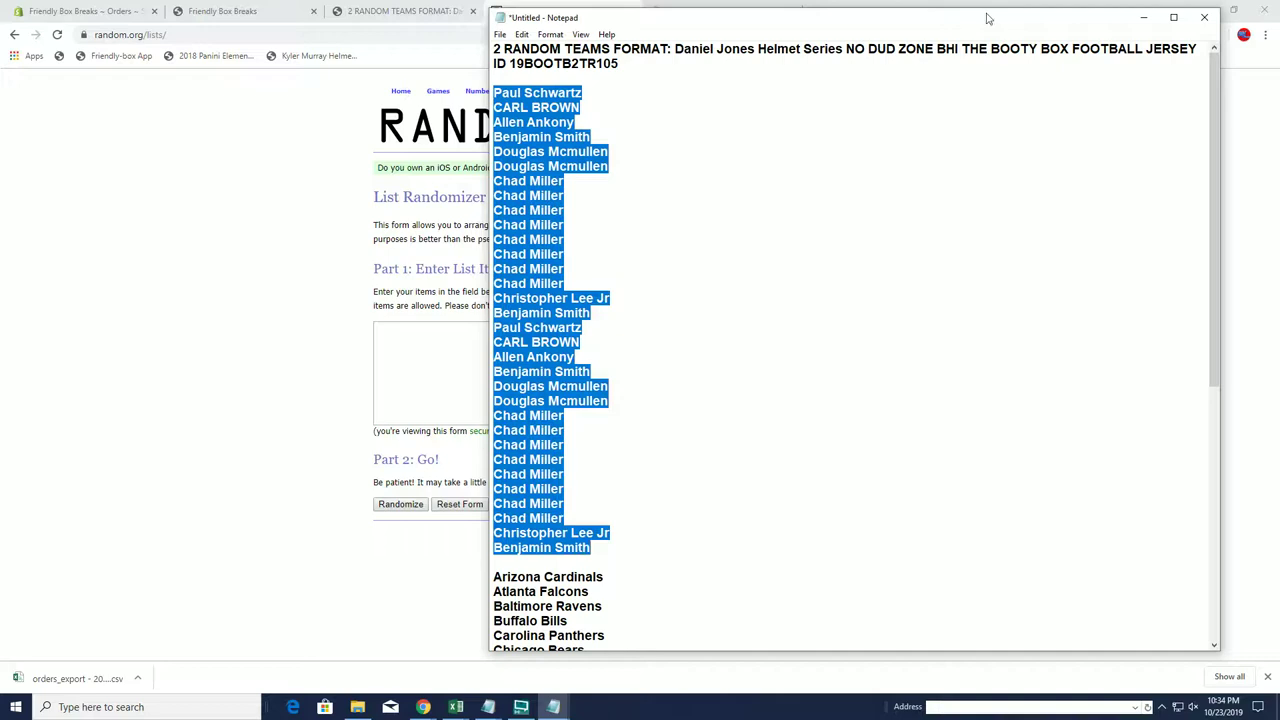
drag(986, 23, 877, 34)
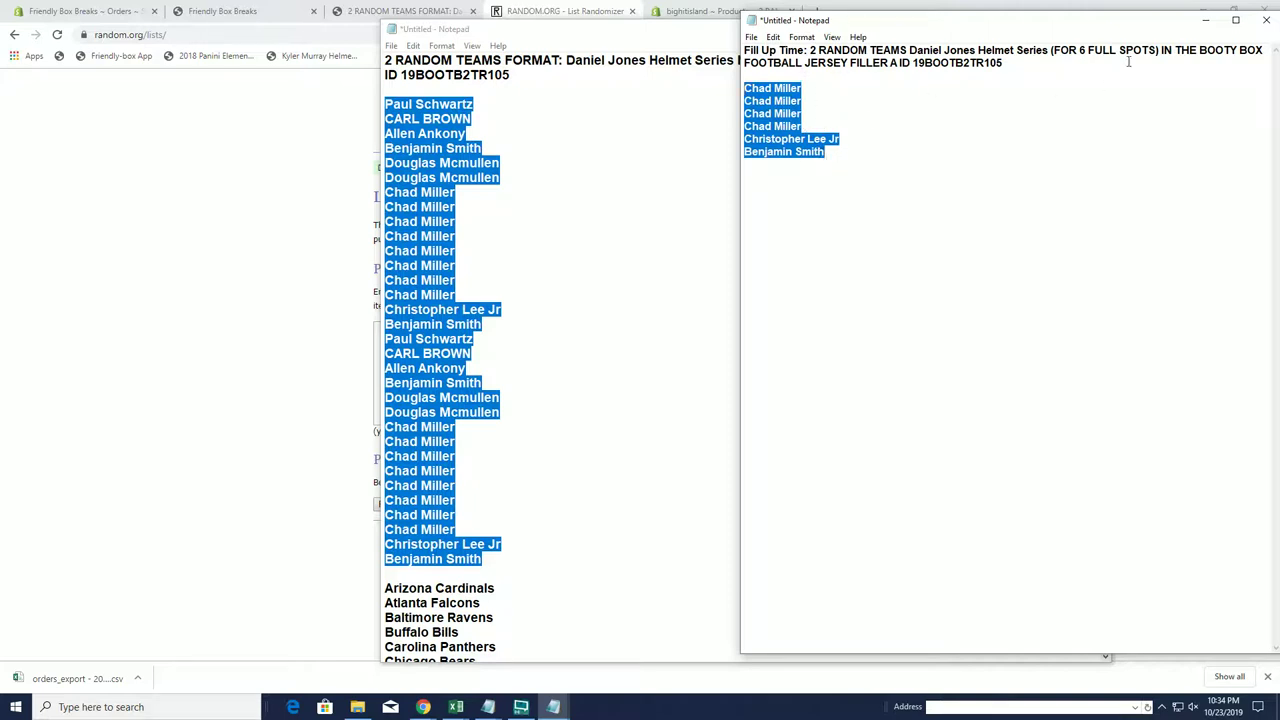
Copy the selected owner names from Notepad into the List Randomizer entry box
click(1205, 20)
drag(792, 40, 976, 46)
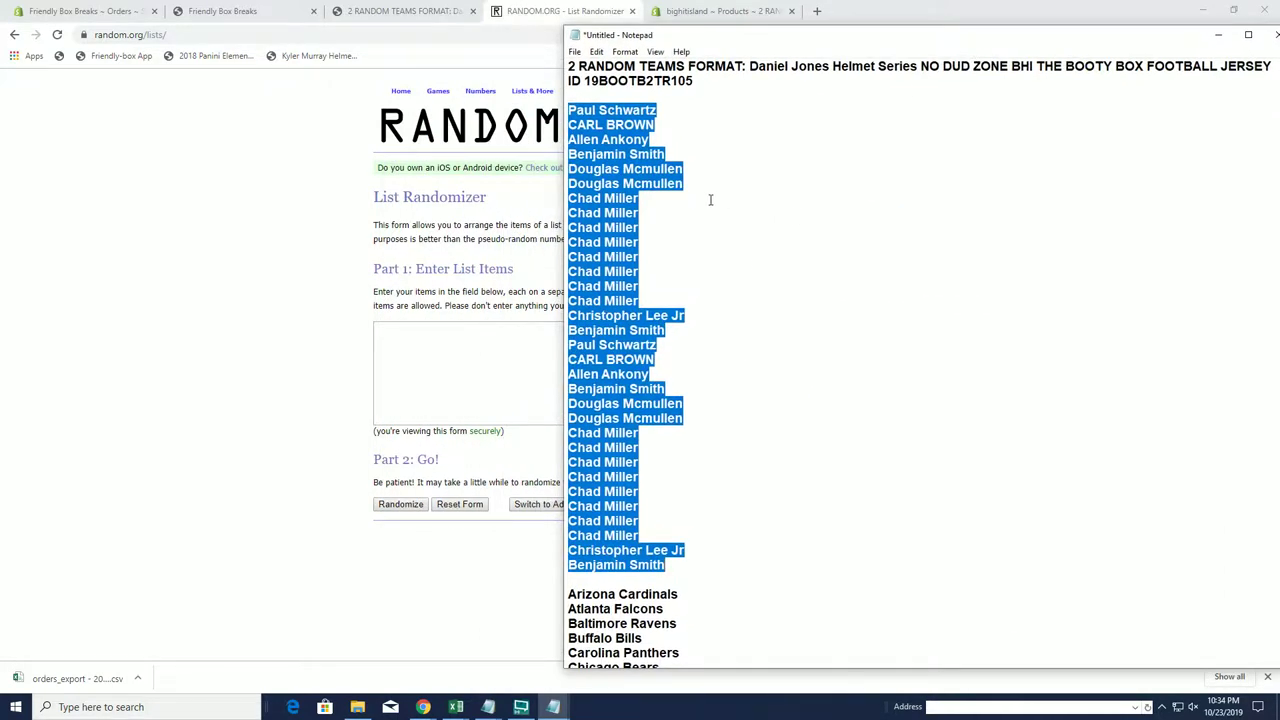
right_click(709, 198)
click(750, 237)
right_click(427, 362)
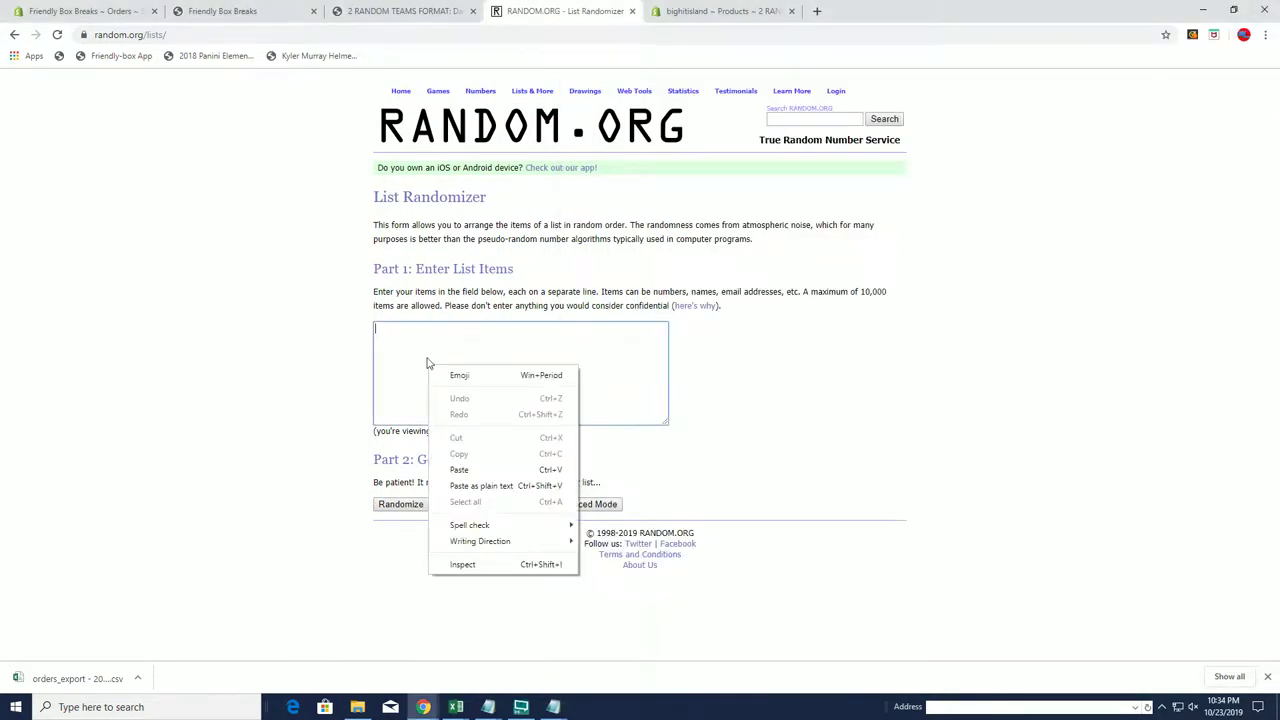
click(458, 469)
Randomize the owner list seven times in a row
click(395, 507)
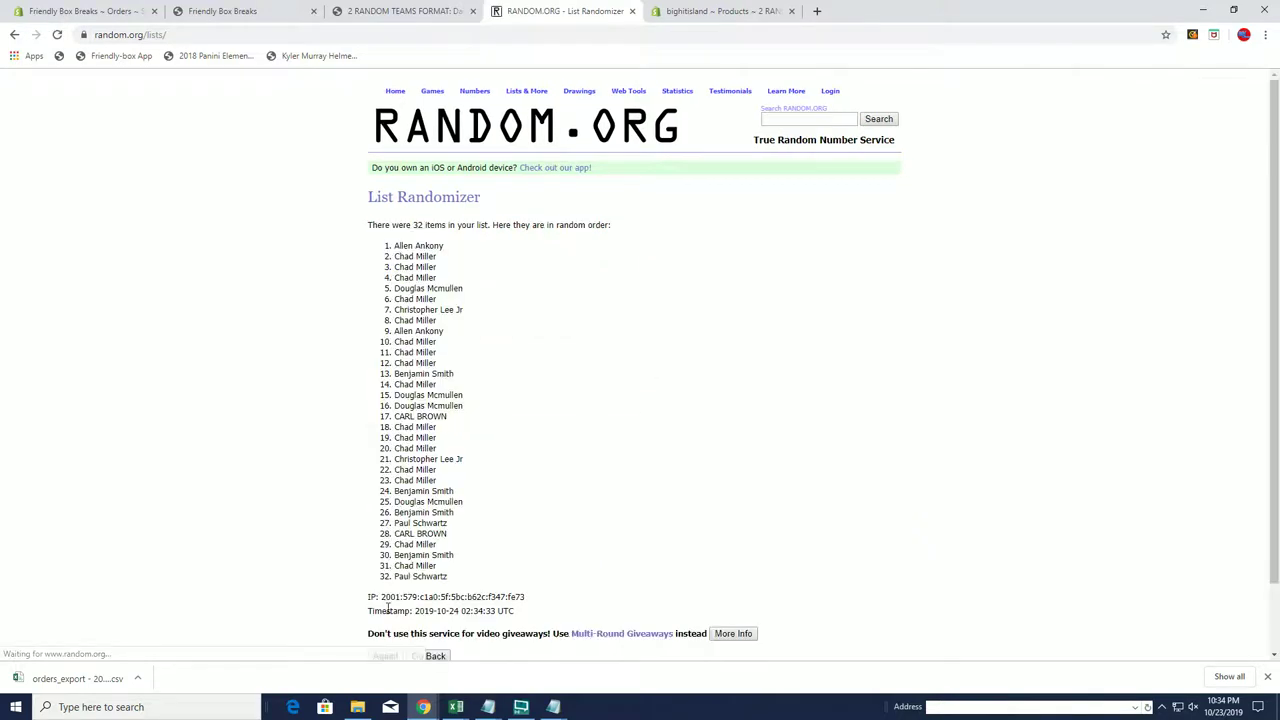
click(386, 657)
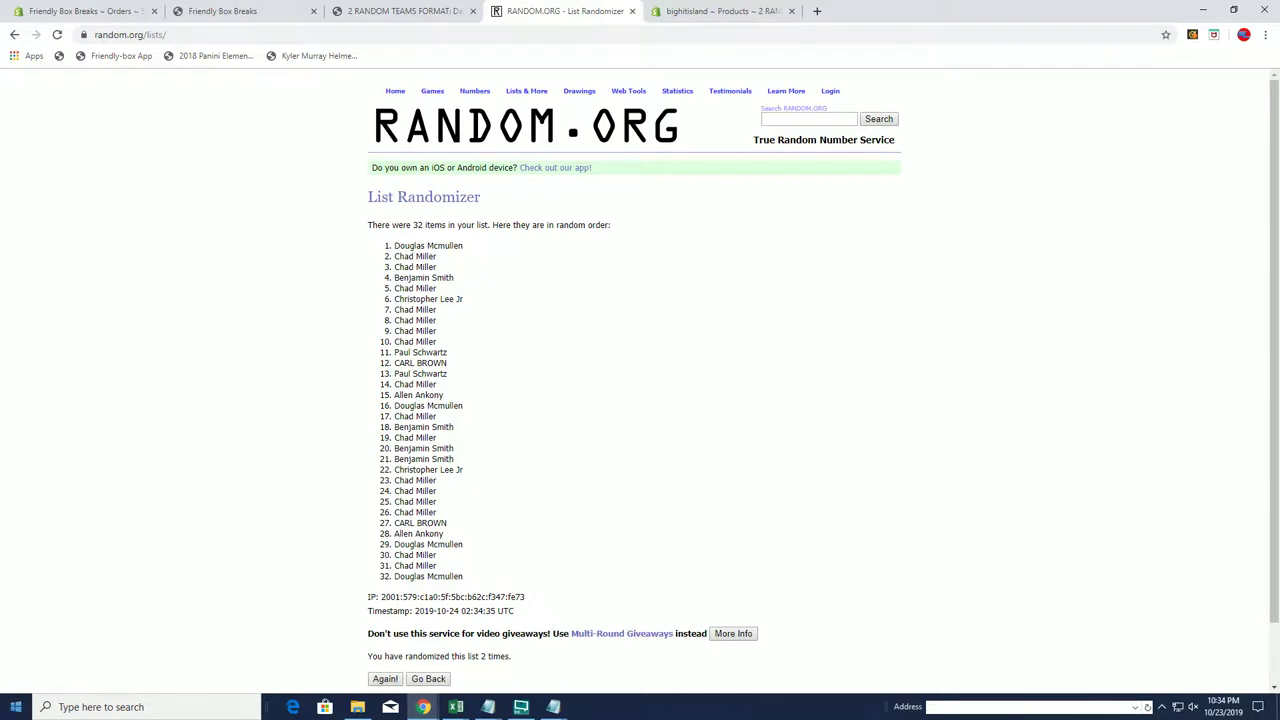
click(387, 681)
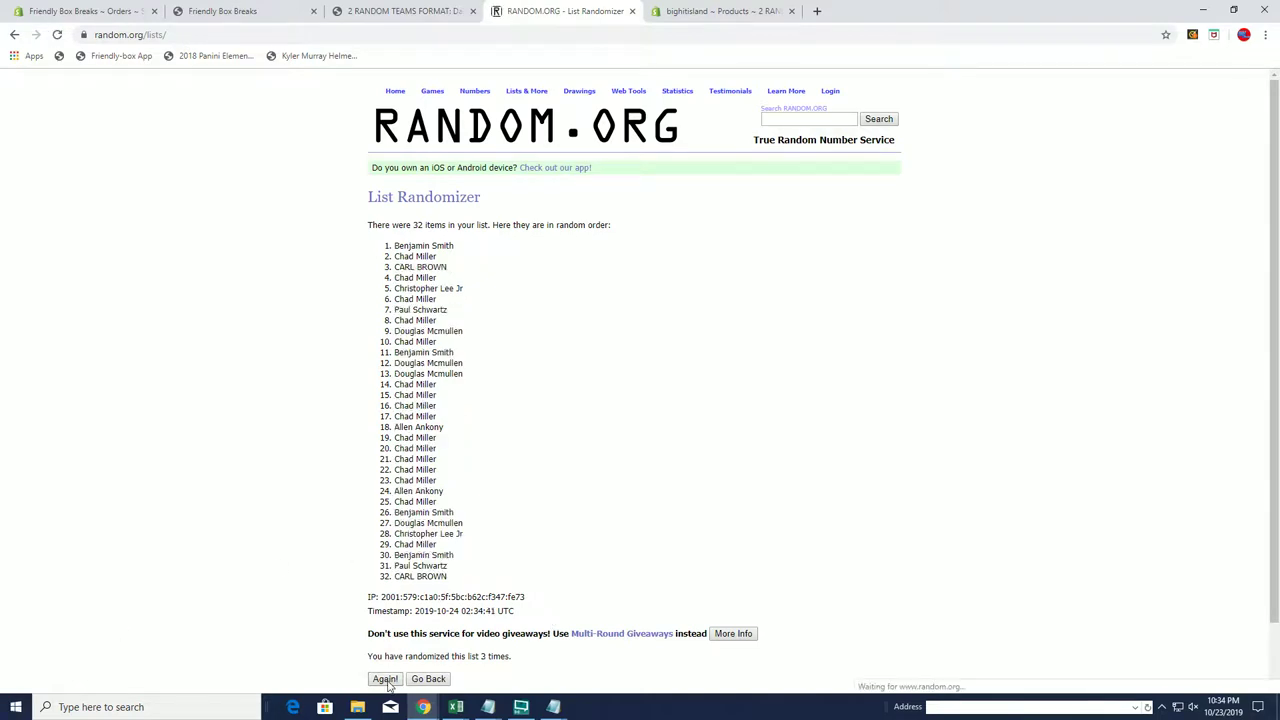
click(386, 679)
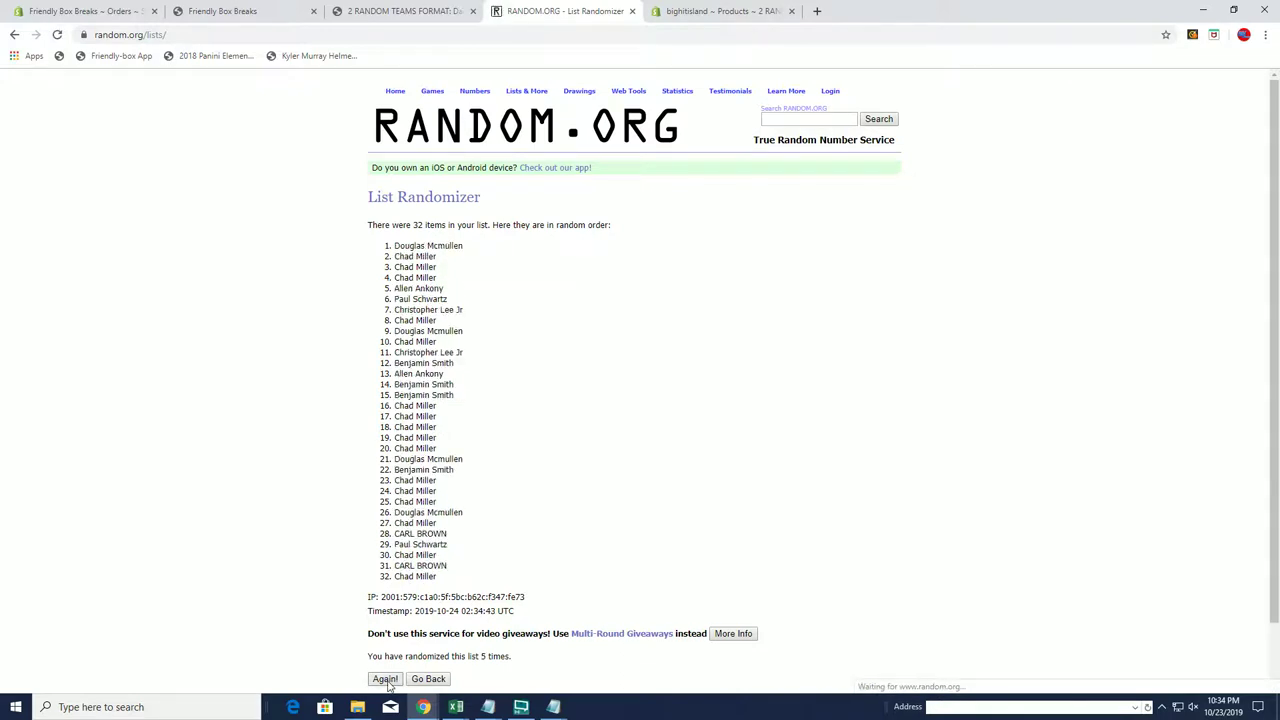
click(389, 682)
click(393, 679)
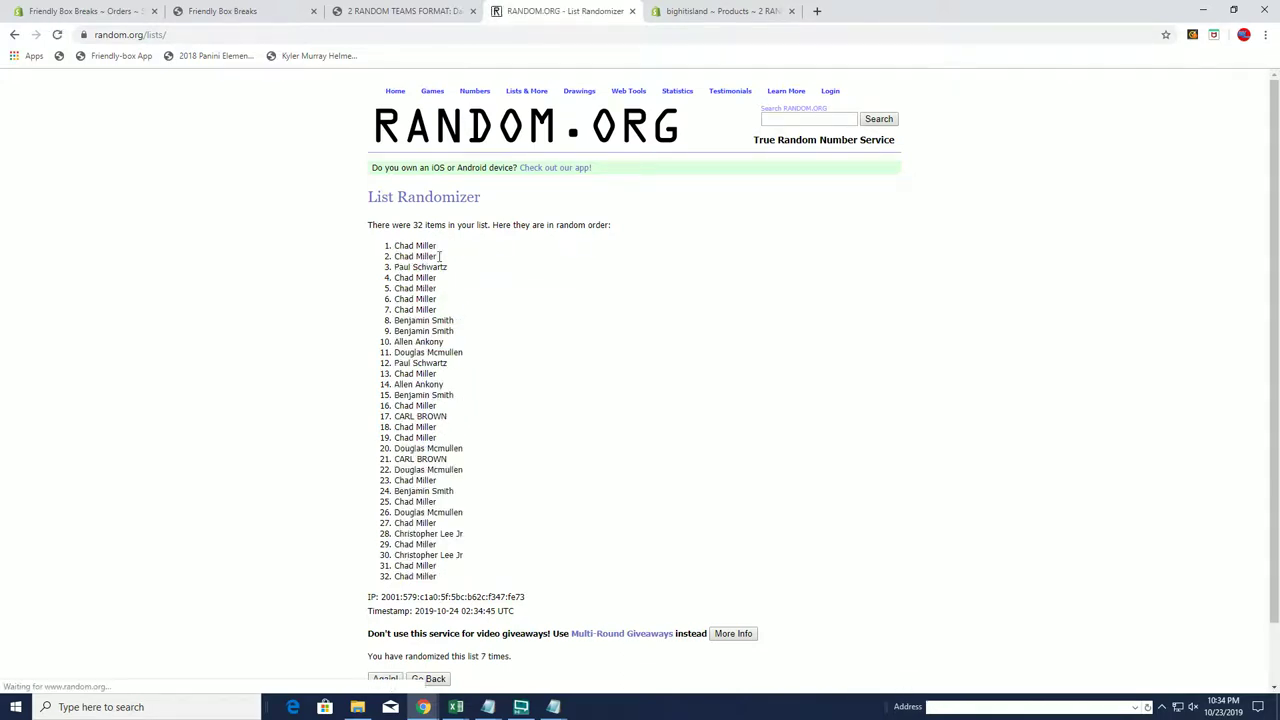
Copy the shuffled owner names and paste them into Alpha NFL starting at cell A2
mouse_move(397, 243)
mouse_down()
mouse_move(443, 306)
mouse_move(445, 578)
mouse_up()
right_click(431, 386)
click(467, 392)
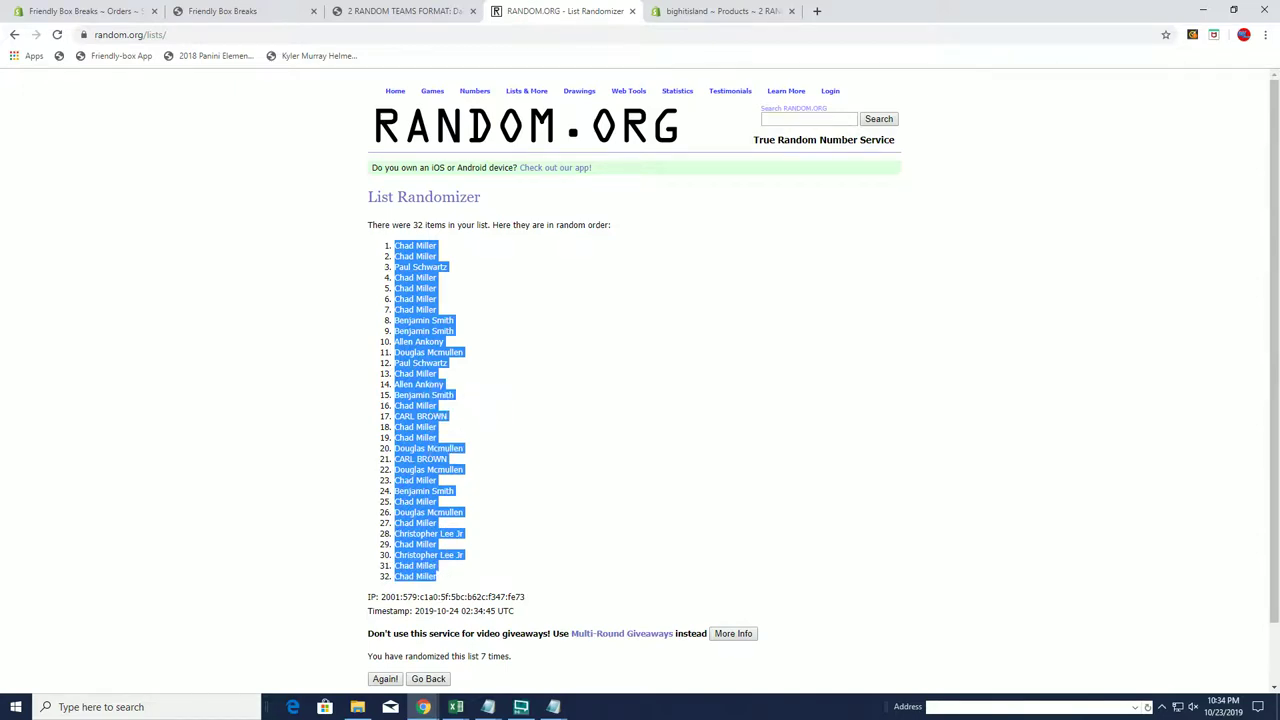
key(alt+Tab)
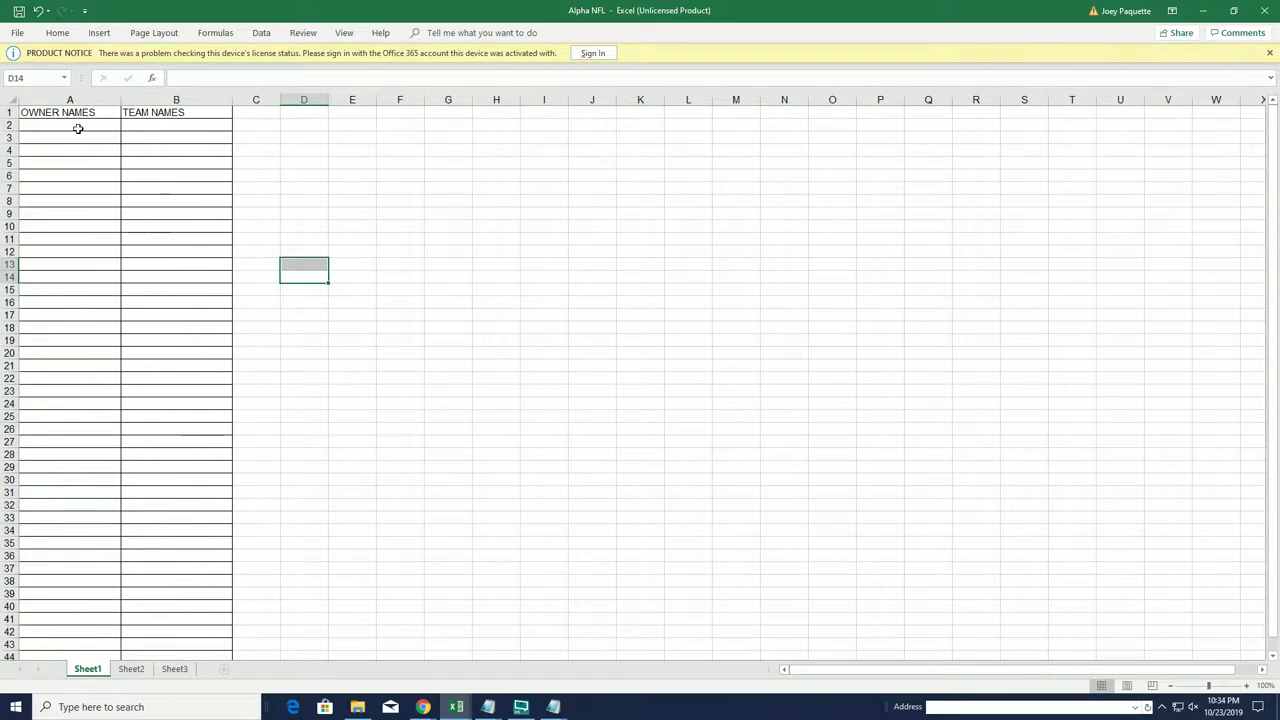
click(80, 127)
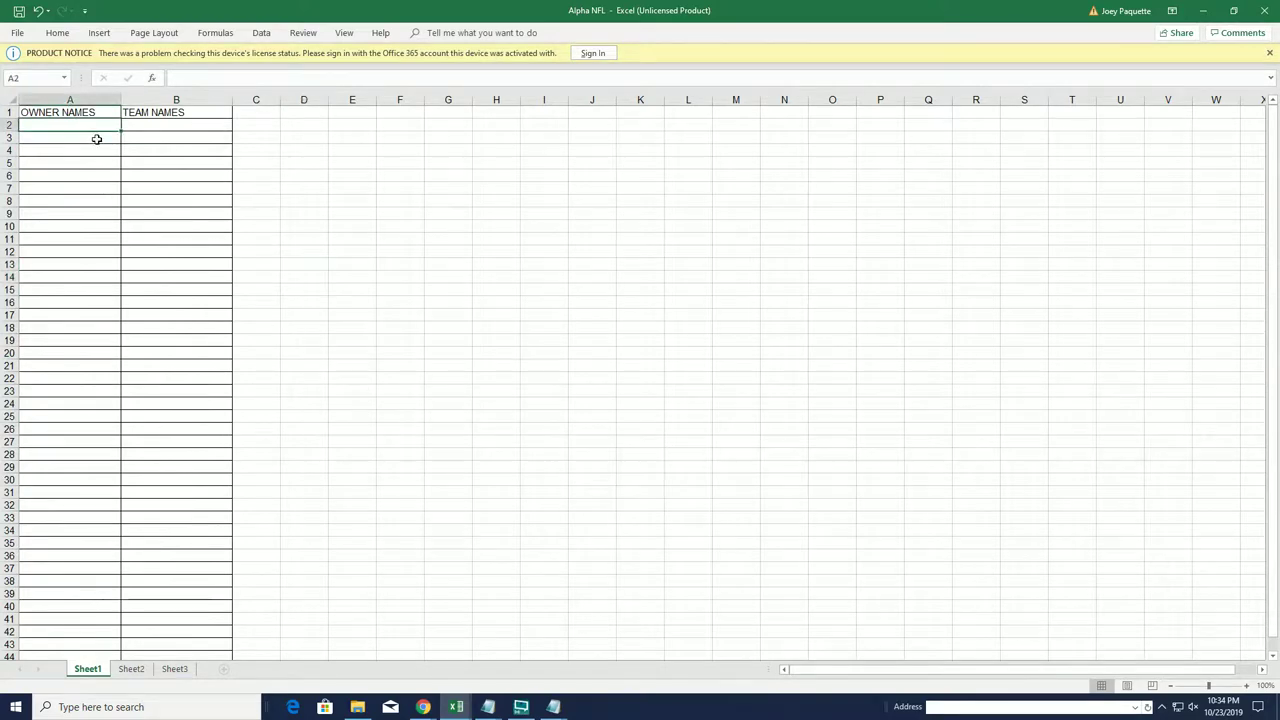
key(ctrl+v)
click(95, 137)
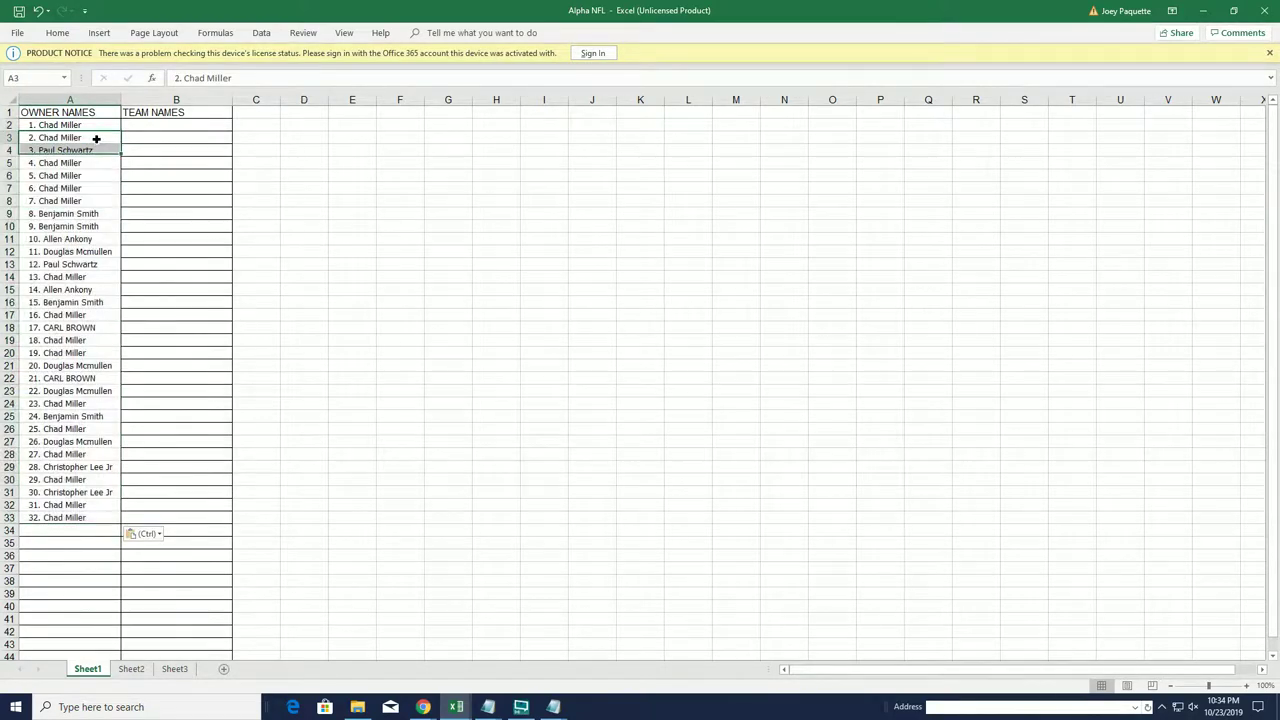
click(184, 121)
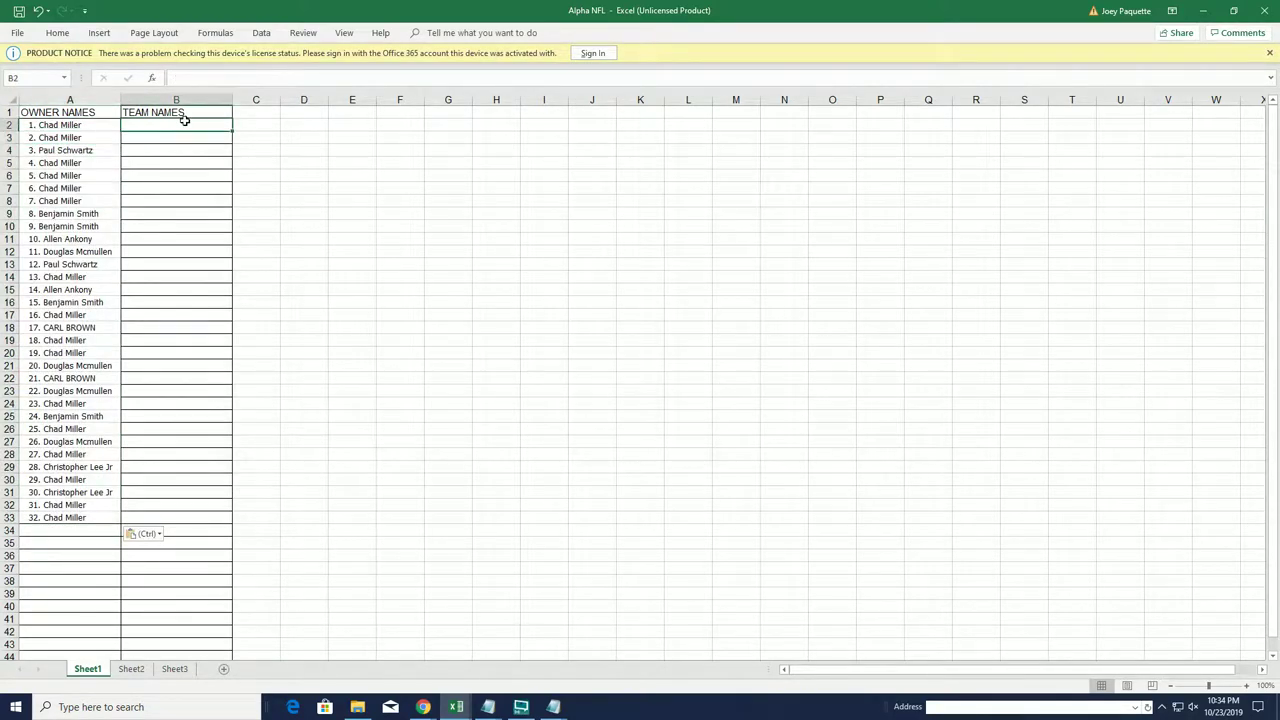
click(1203, 11)
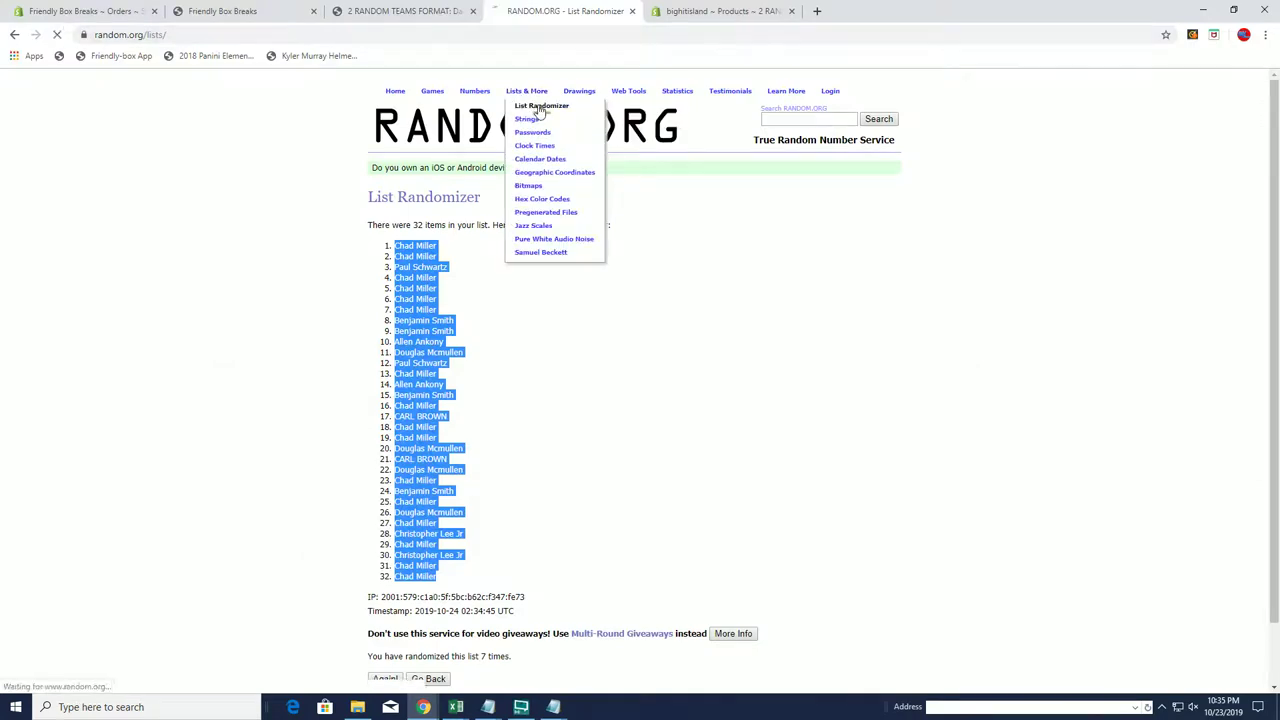
On a fresh List Randomizer form, copy the 32 teams from Arizona Cardinals to Washington Redskins from Notepad
click(528, 104)
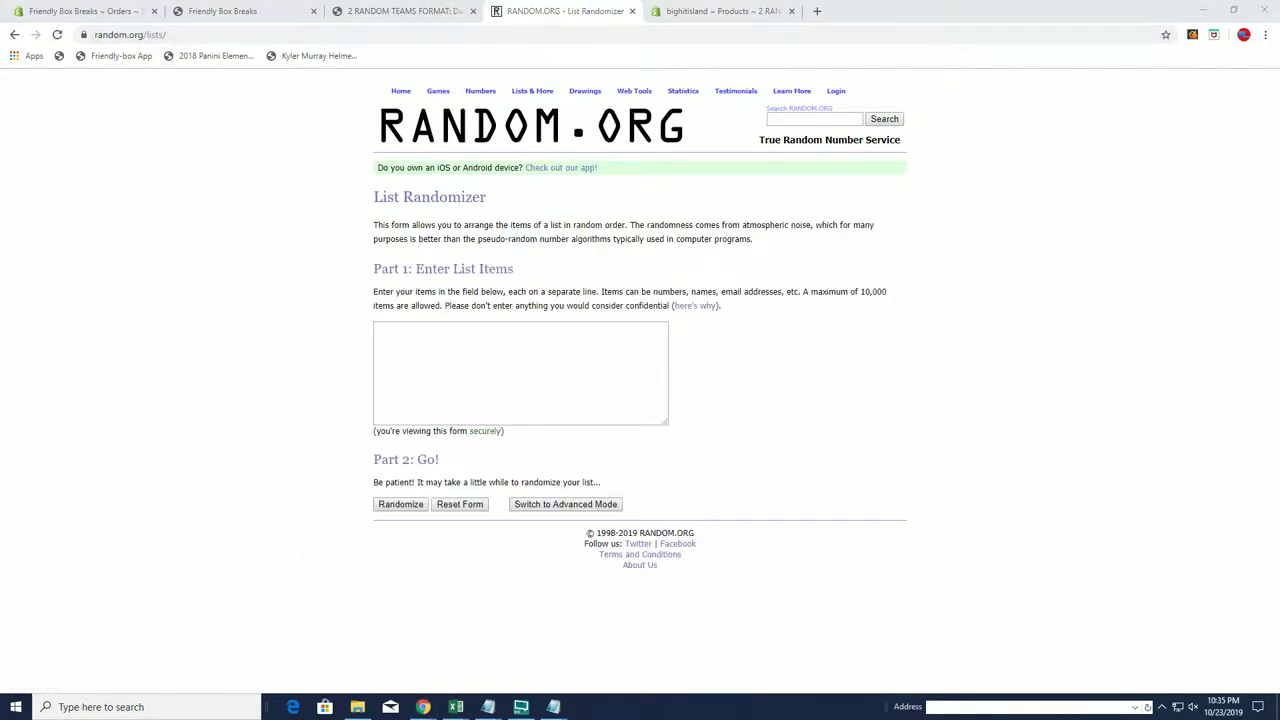
click(553, 707)
scroll(981, 216, down, 9)
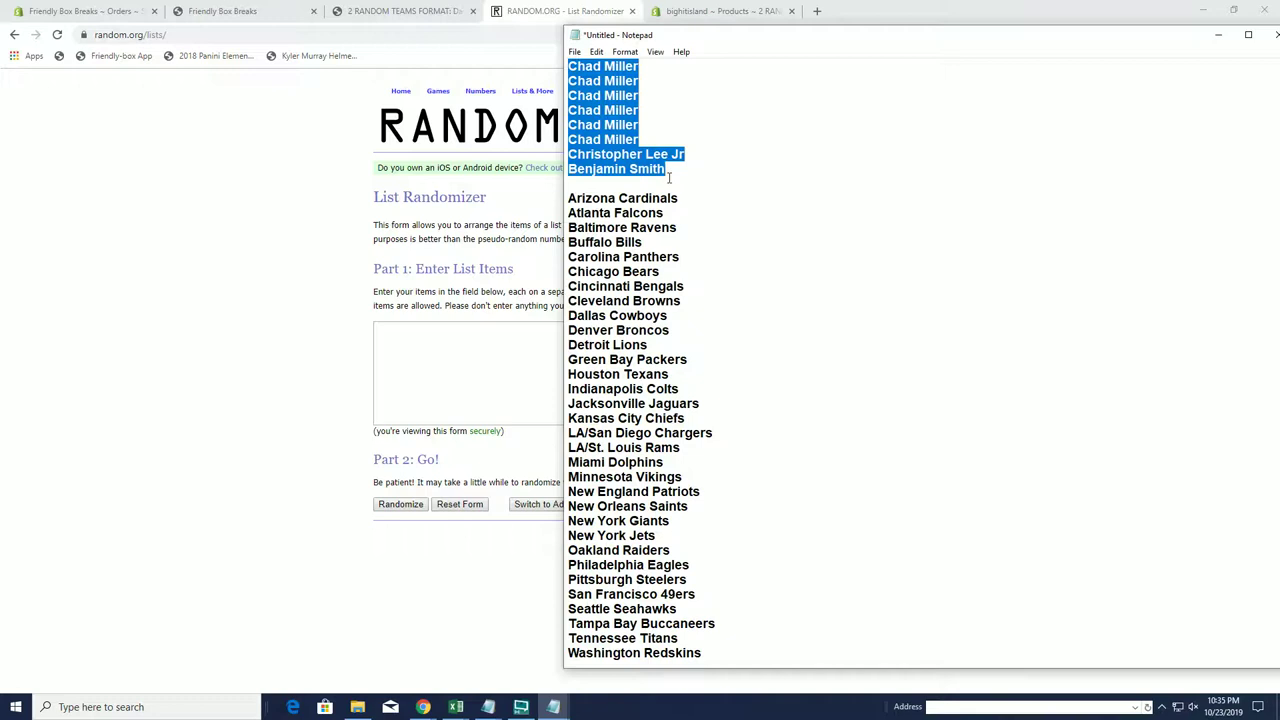
mouse_move(573, 198)
mouse_down()
mouse_move(676, 232)
mouse_move(676, 608)
mouse_move(702, 652)
mouse_up()
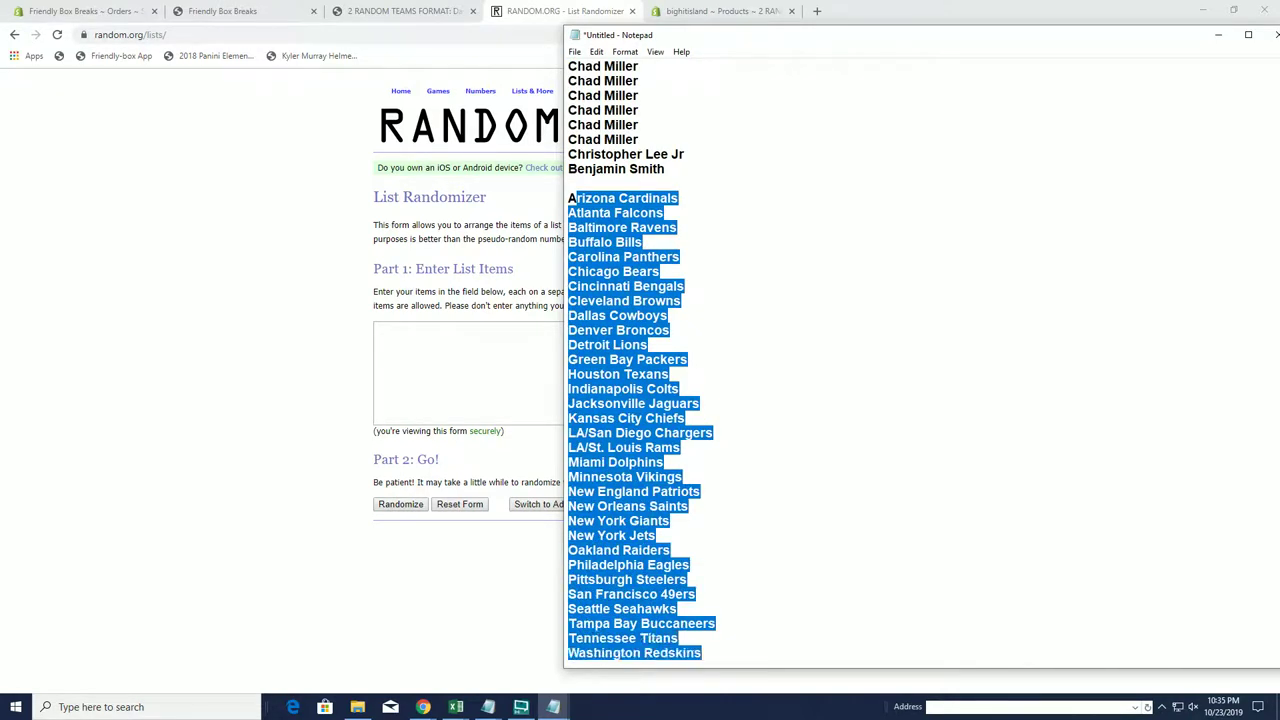
click(679, 198)
mouse_move(568, 198)
mouse_down()
mouse_move(669, 550)
mouse_move(715, 623)
mouse_move(702, 652)
mouse_up()
right_click(648, 284)
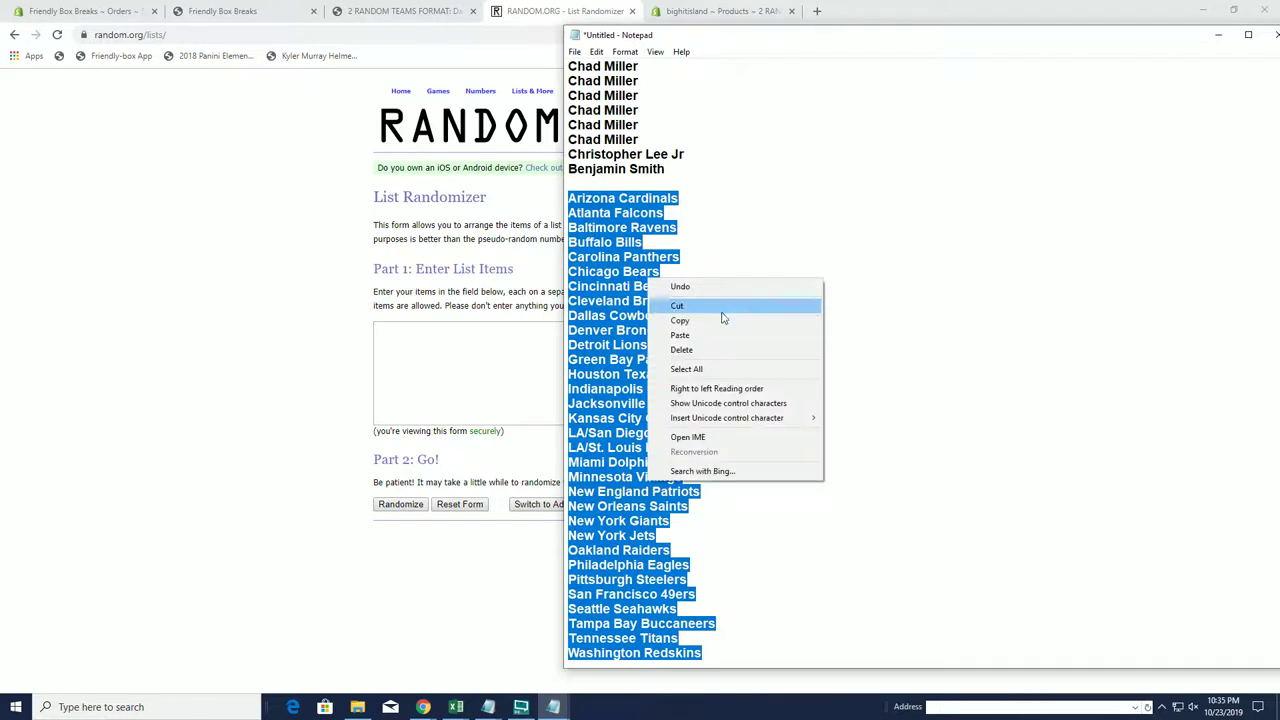
click(698, 320)
click(429, 357)
Paste the team names into the list box and randomize them seven times
right_click(428, 360)
click(458, 464)
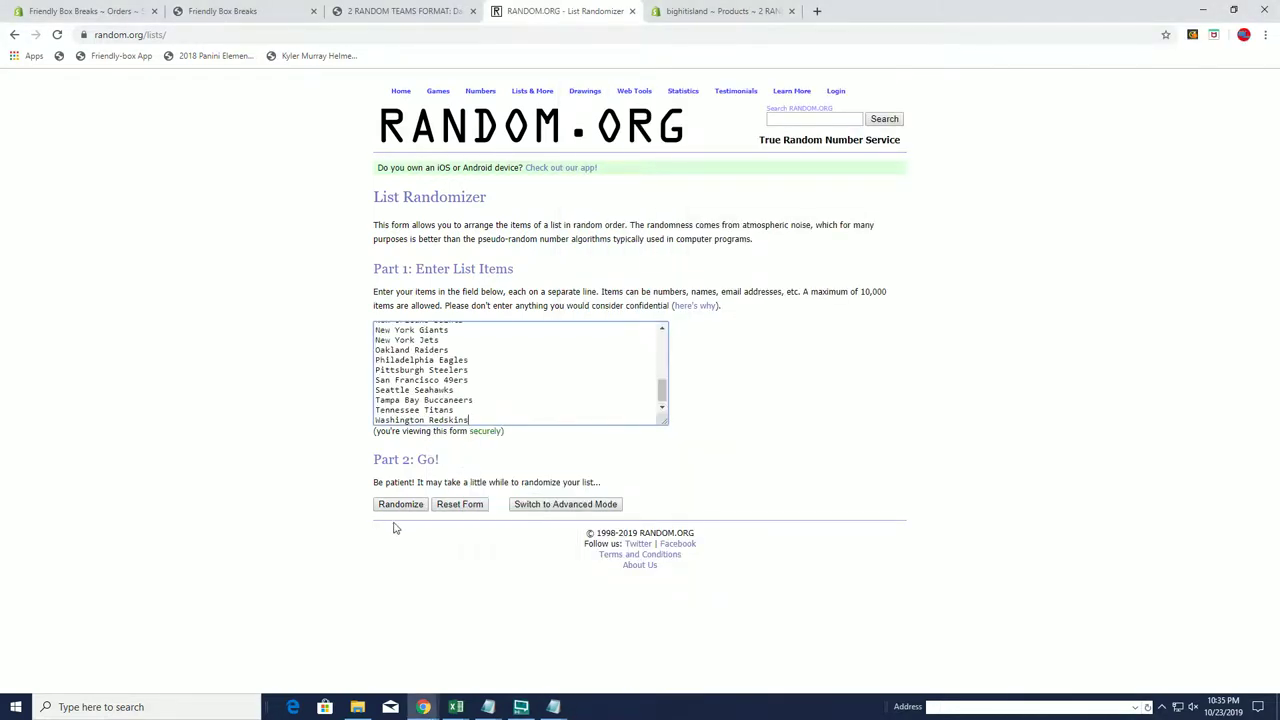
click(390, 505)
click(385, 656)
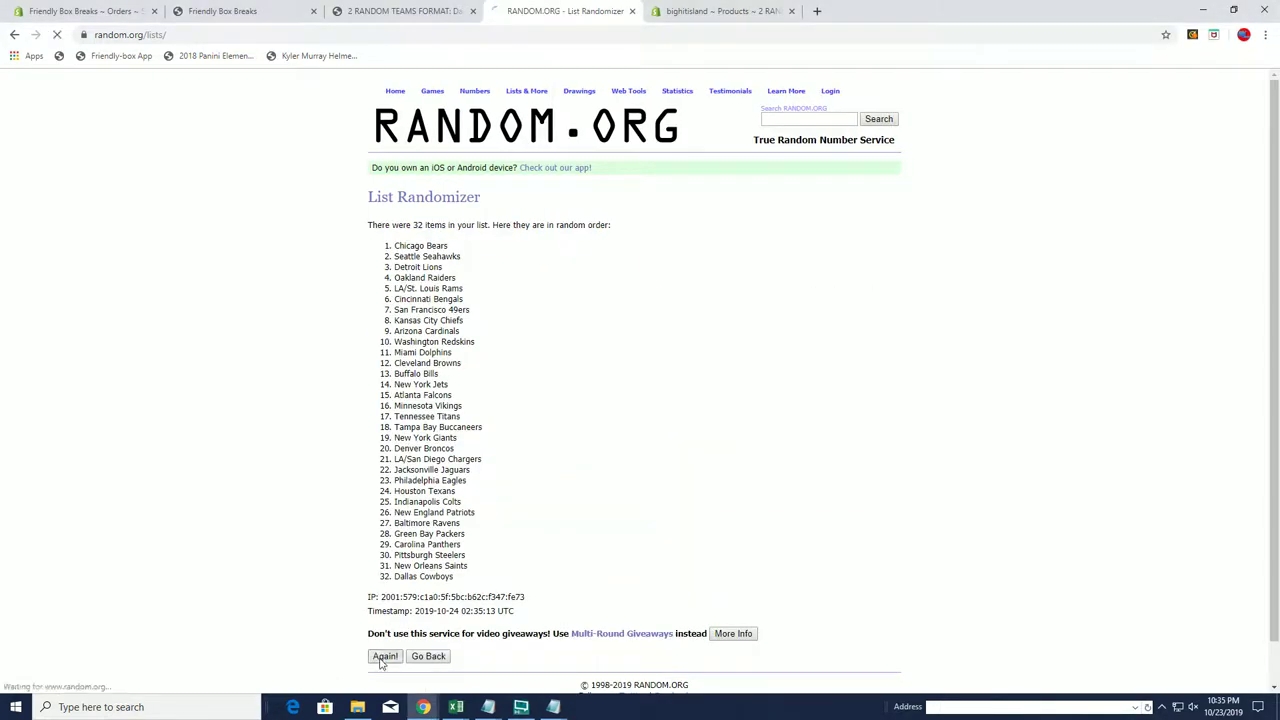
click(383, 678)
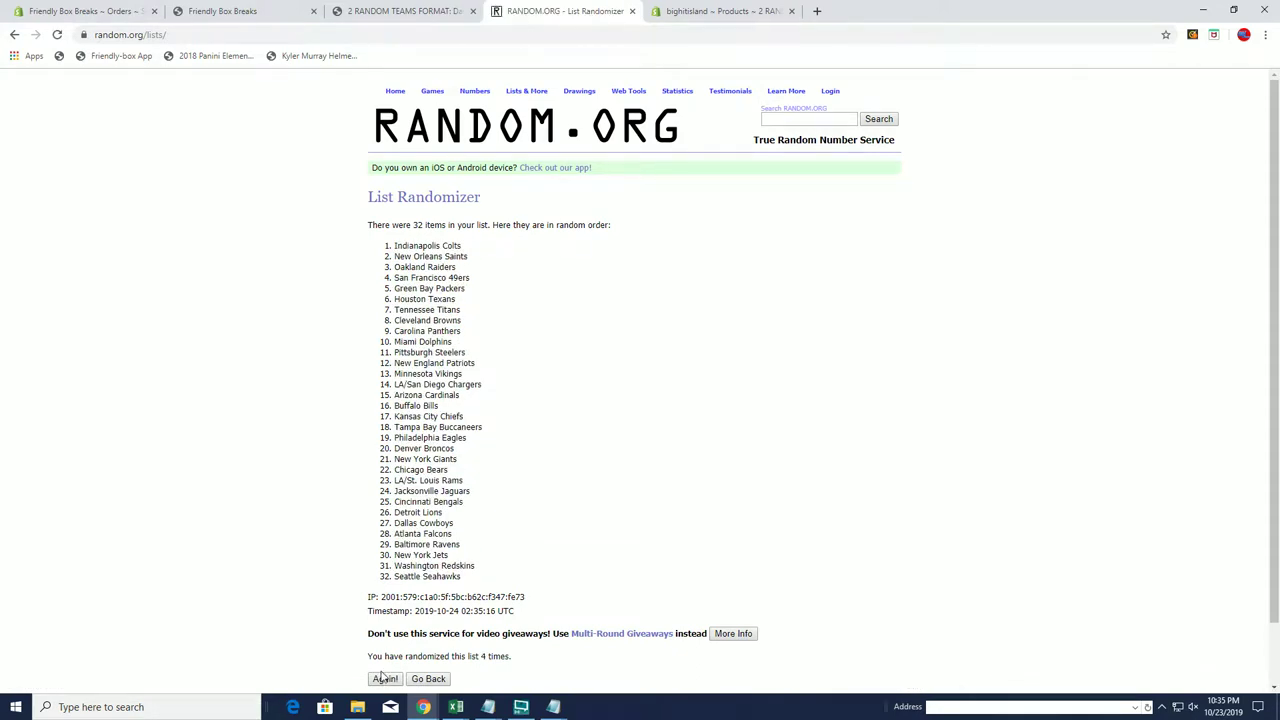
click(383, 679)
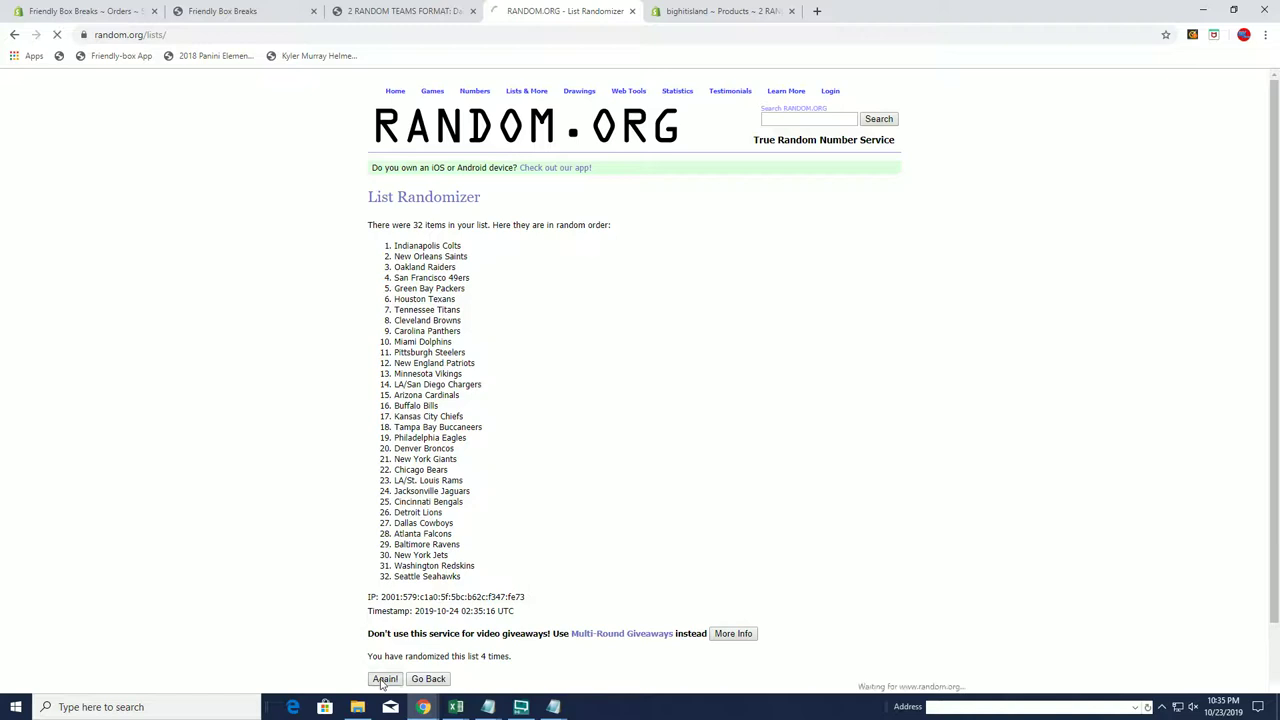
click(382, 682)
click(383, 680)
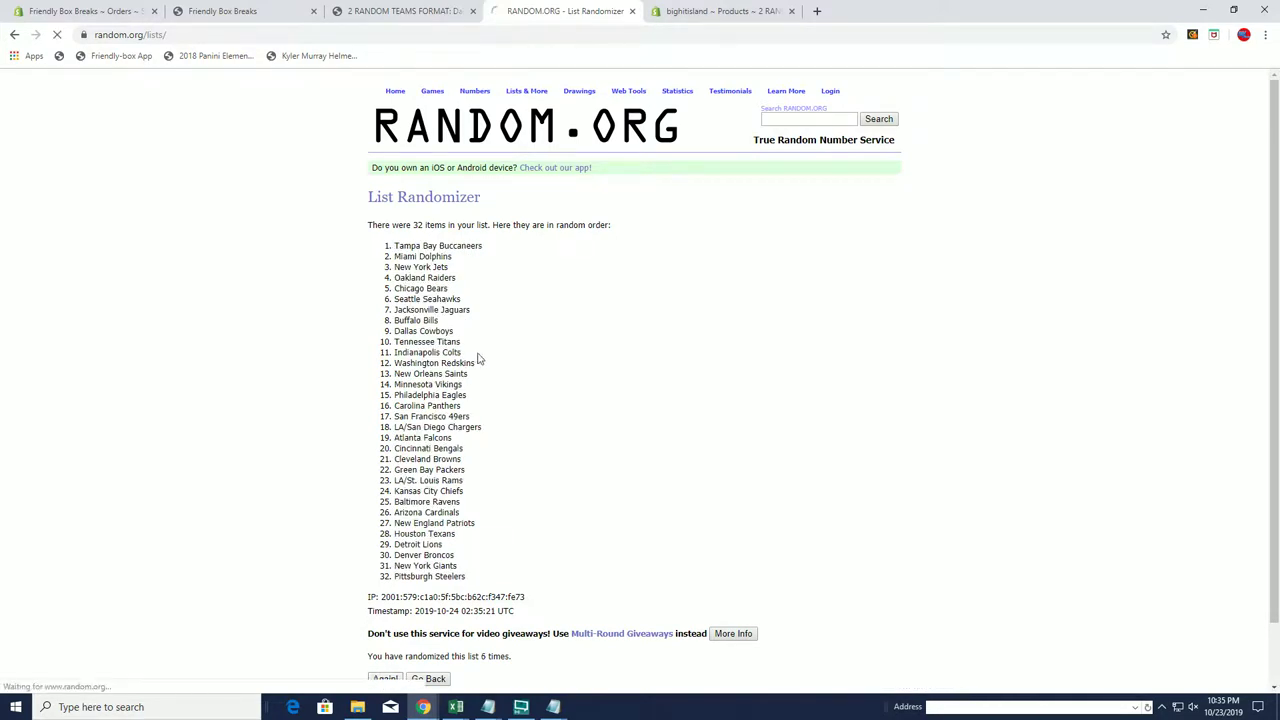
Copy the randomized team list, New York Giants through Oakland Raiders
drag(396, 250, 540, 392)
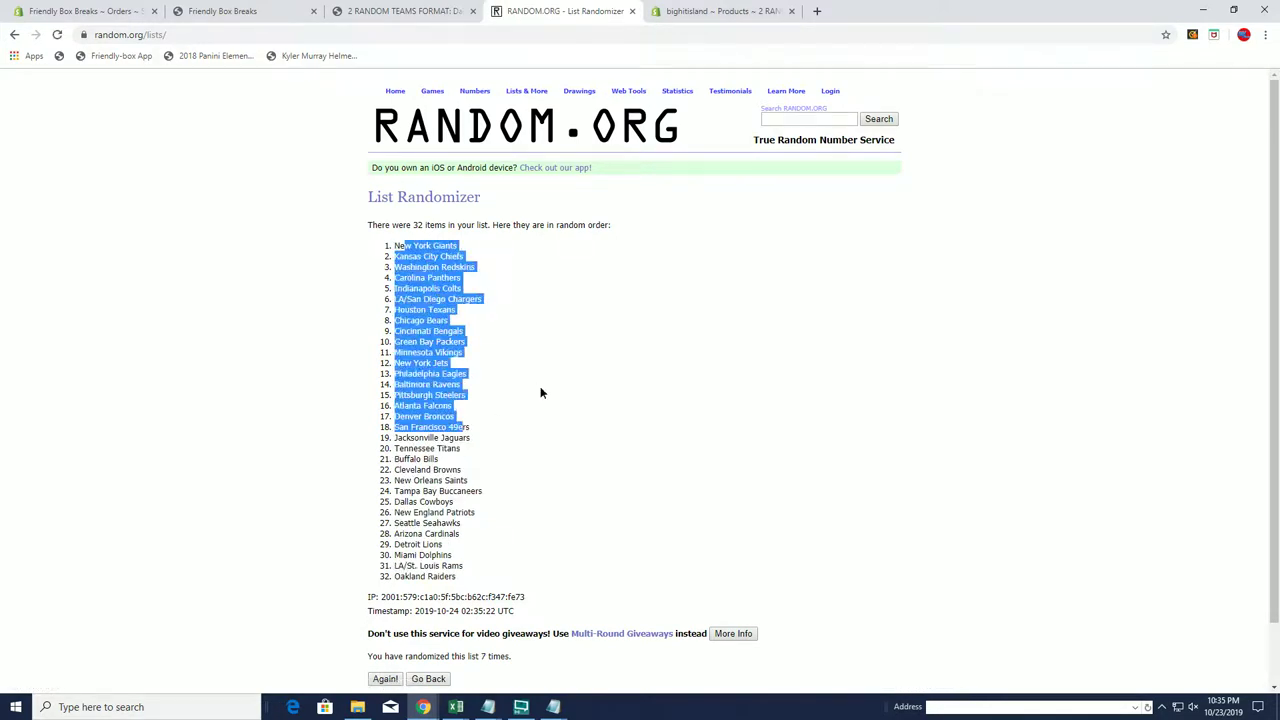
click(410, 252)
mouse_move(395, 247)
mouse_down()
mouse_move(437, 279)
mouse_move(460, 258)
mouse_move(478, 580)
mouse_up()
click(415, 248)
right_click(451, 287)
click(470, 297)
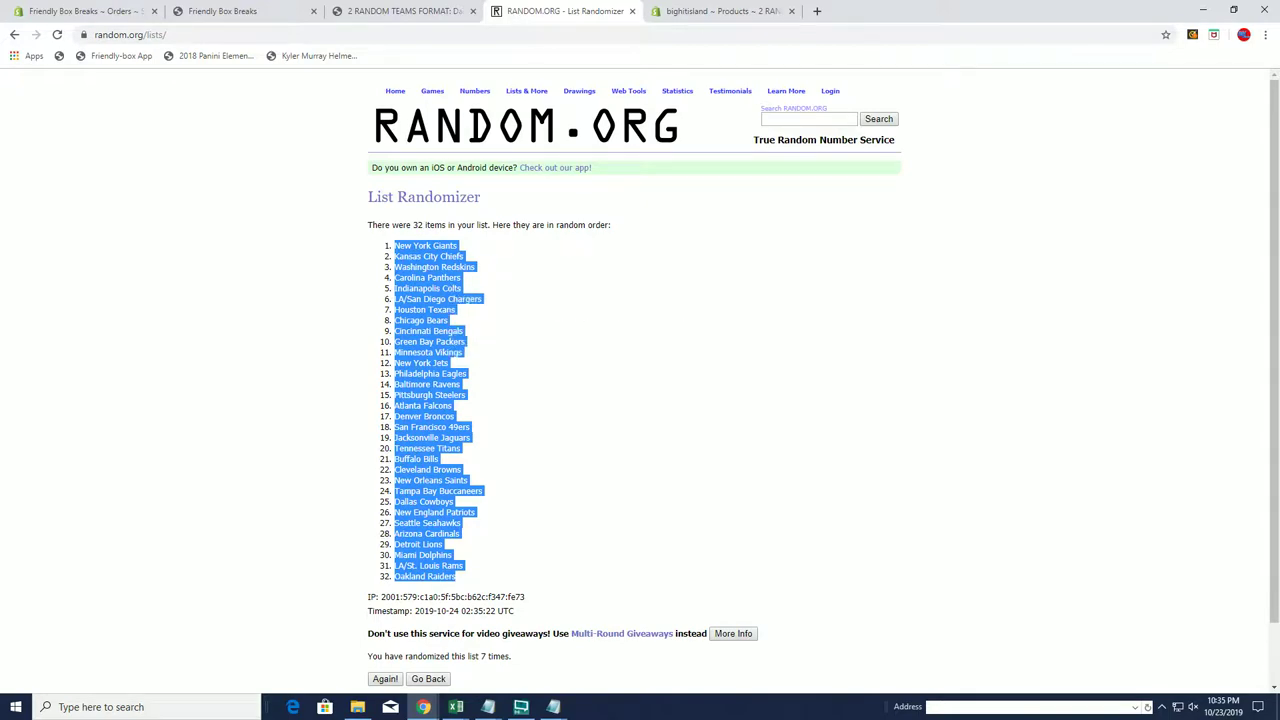
Paste the randomized teams into column B from B2 and widen the column to fit them
key(alt+Tab)
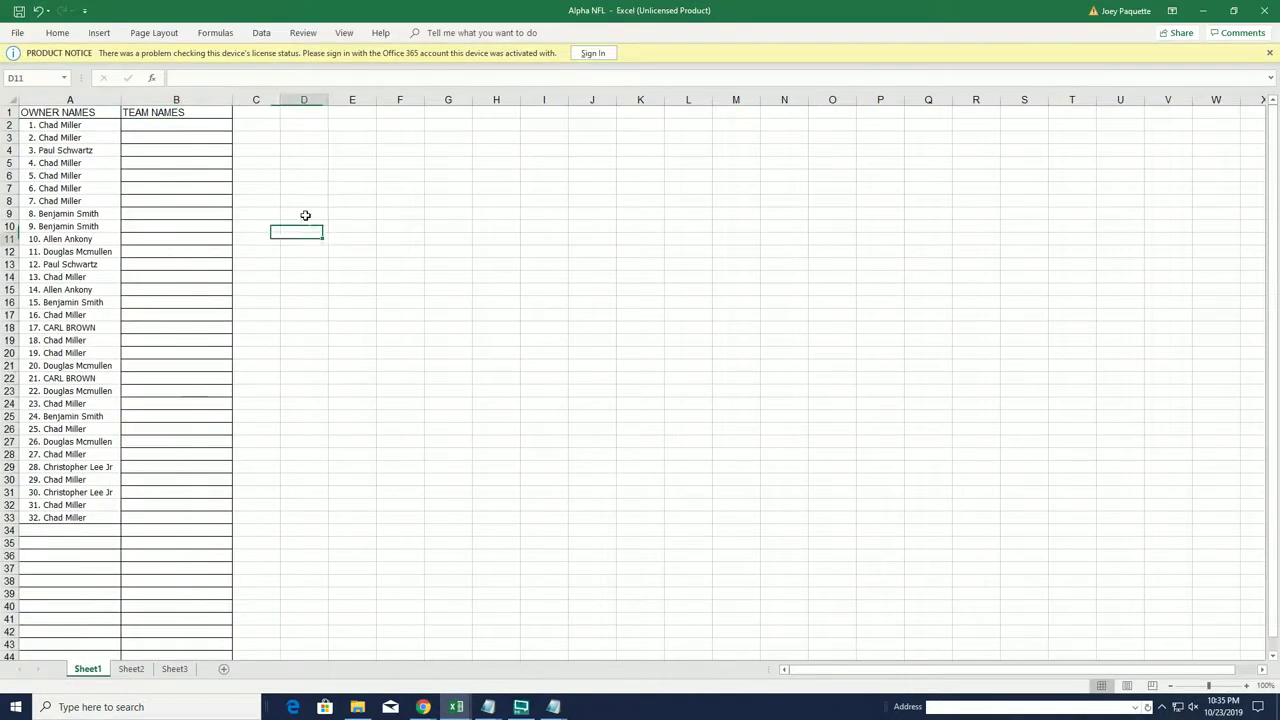
click(178, 126)
key(ctrl+v)
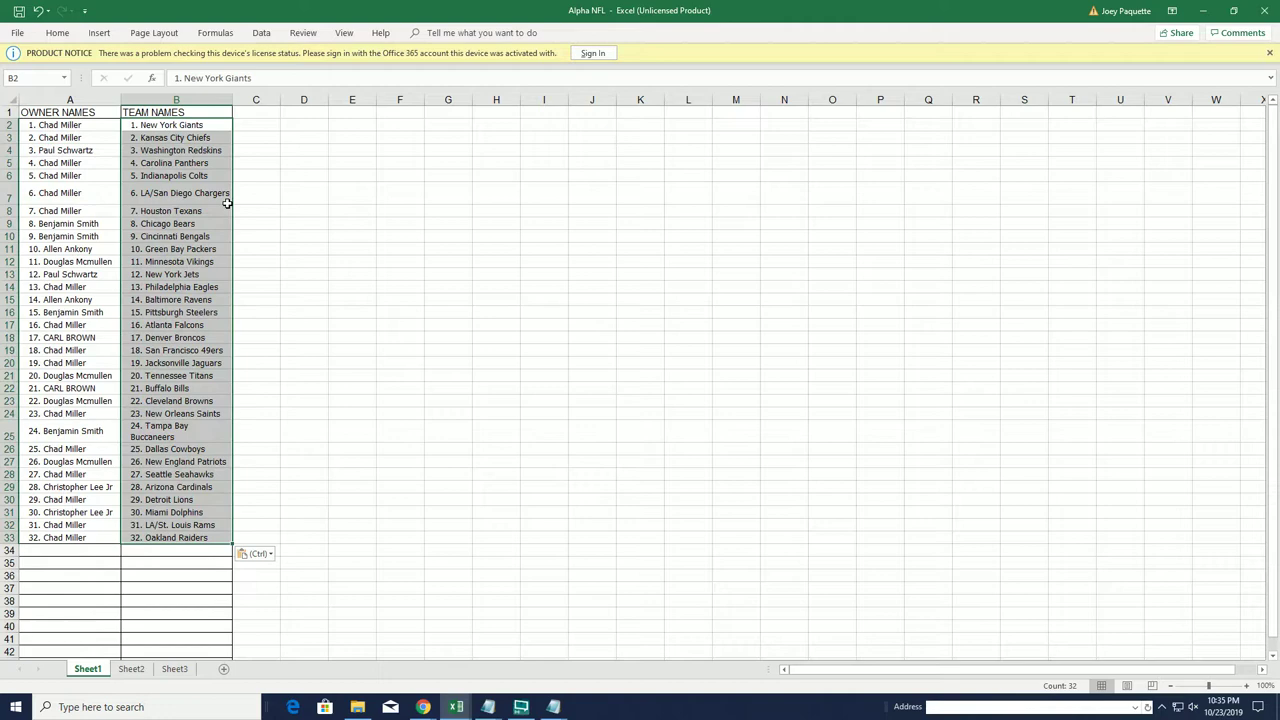
click(227, 210)
drag(232, 100, 310, 100)
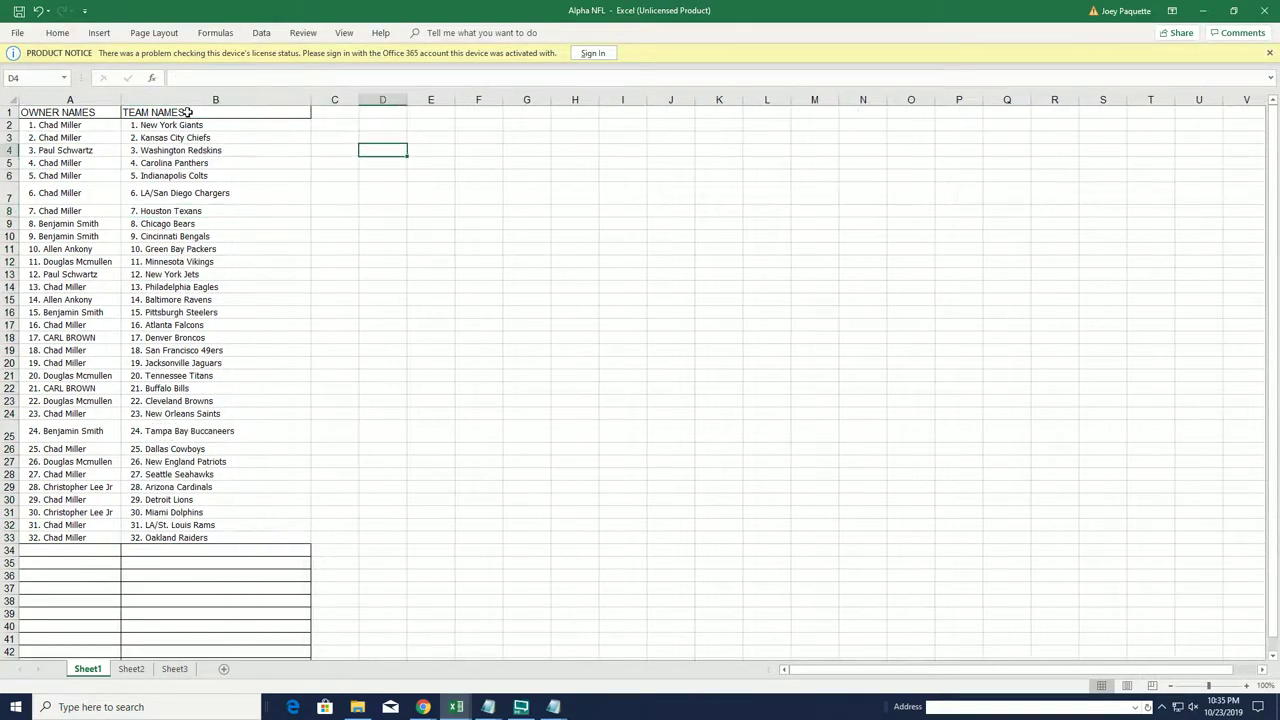
Left-align the owner and team names and narrow column B to fit
mouse_move(300, 650)
mouse_down()
mouse_move(230, 130)
mouse_move(110, 110)
mouse_up()
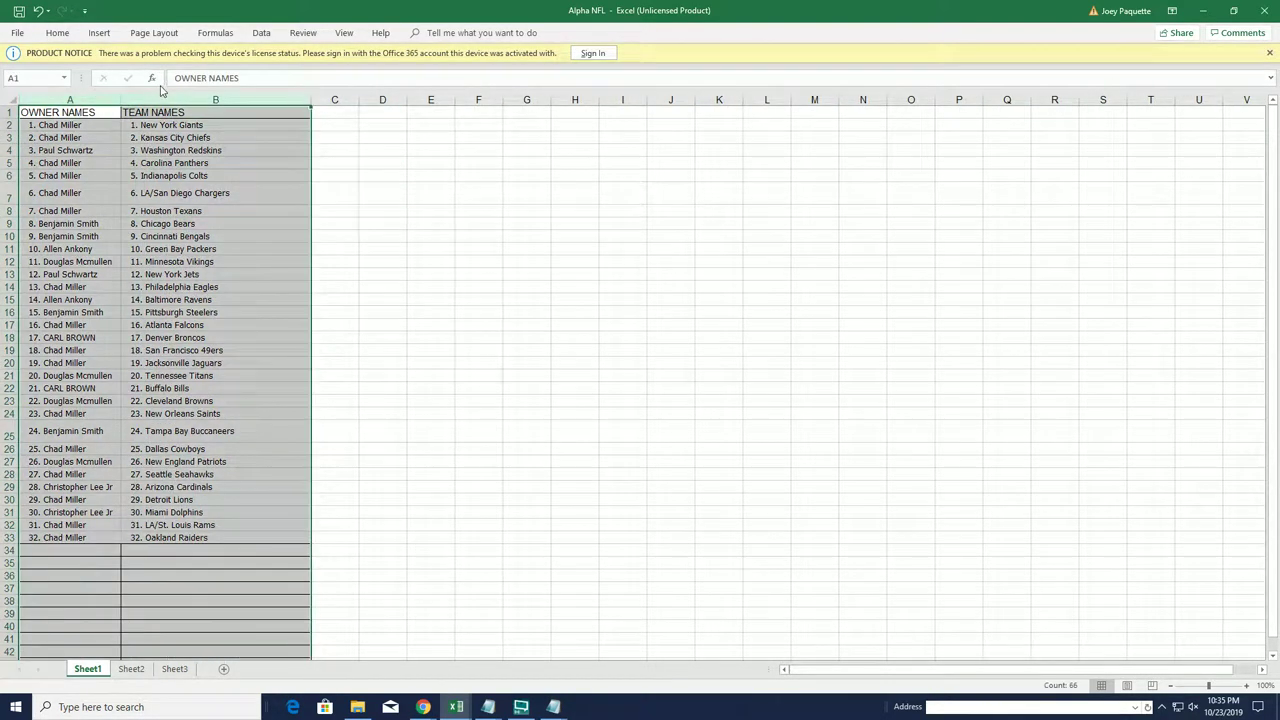
click(57, 33)
click(278, 86)
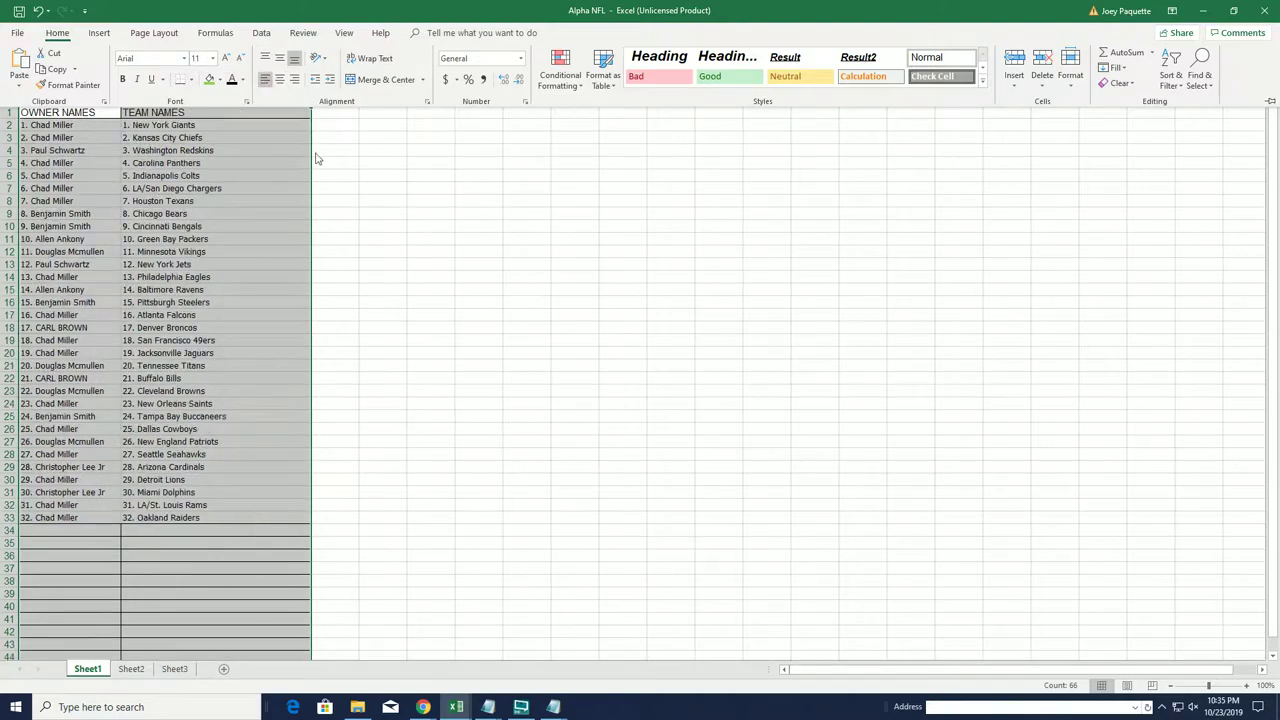
click(318, 149)
drag(311, 100, 251, 100)
Zoom the sheet to 120% and set No Border on columns A and B
click(88, 124)
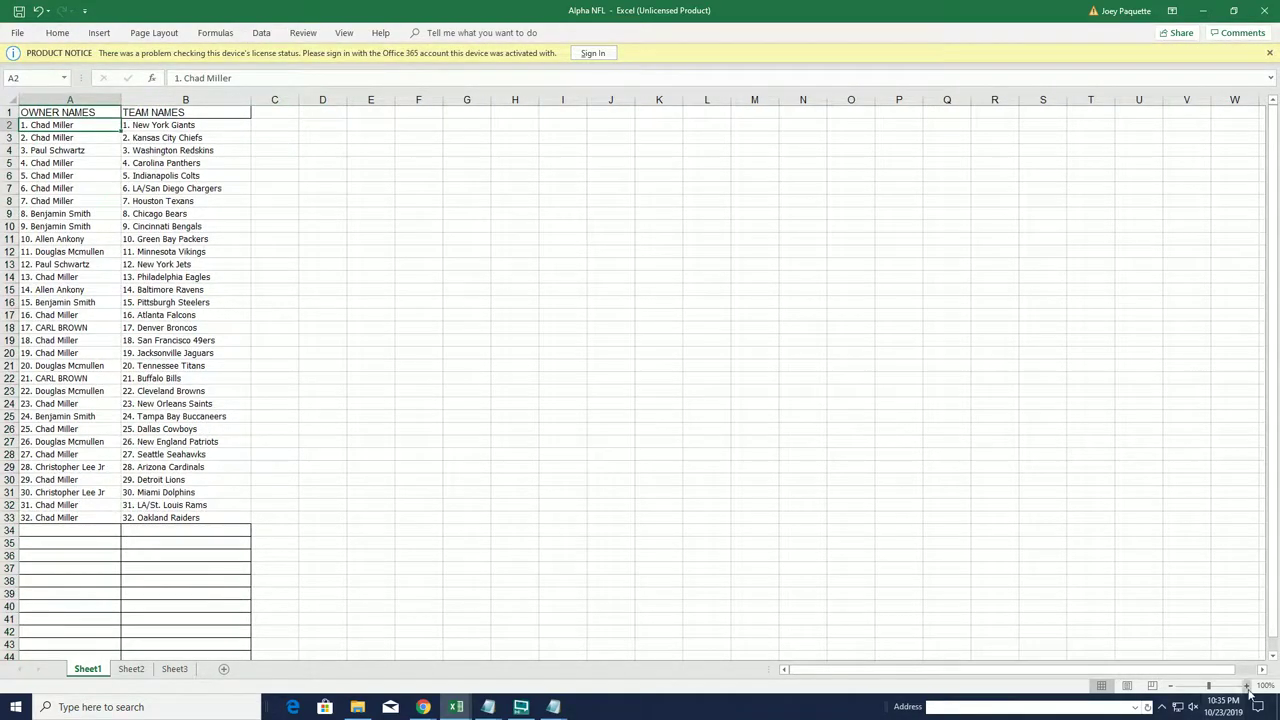
click(1246, 685)
click(1246, 685)
click(618, 437)
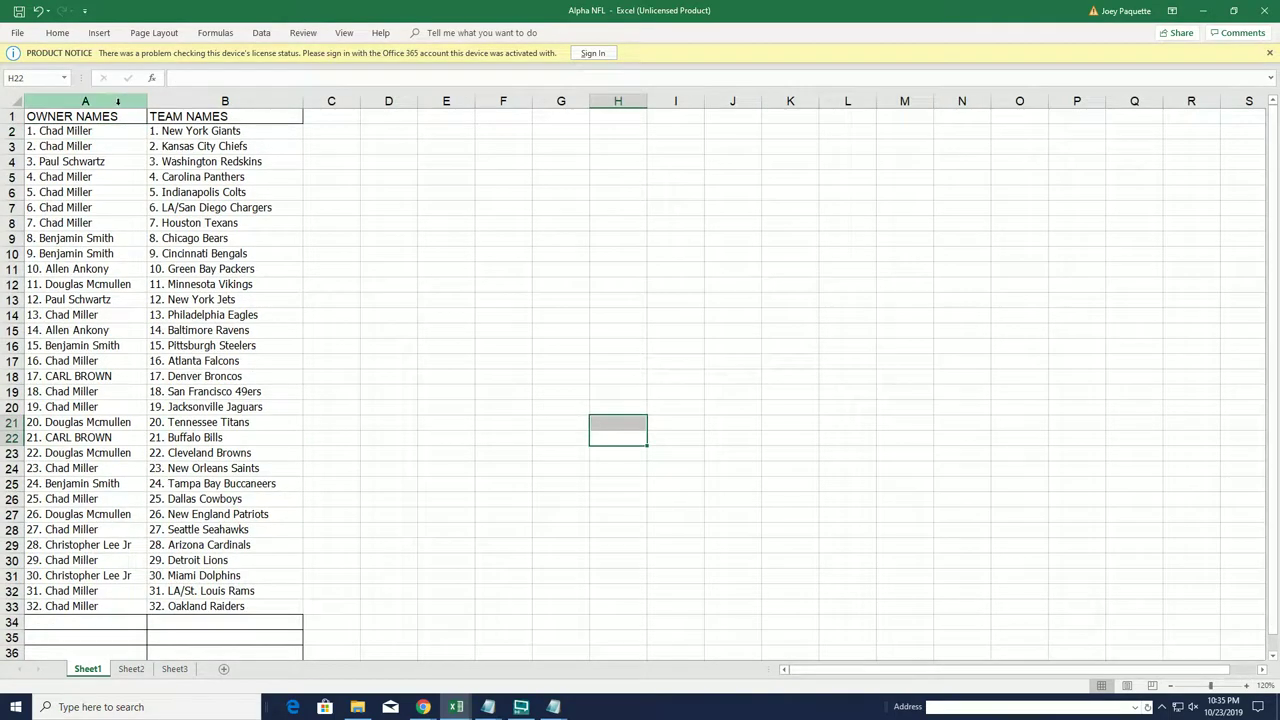
drag(100, 100, 172, 115)
click(66, 35)
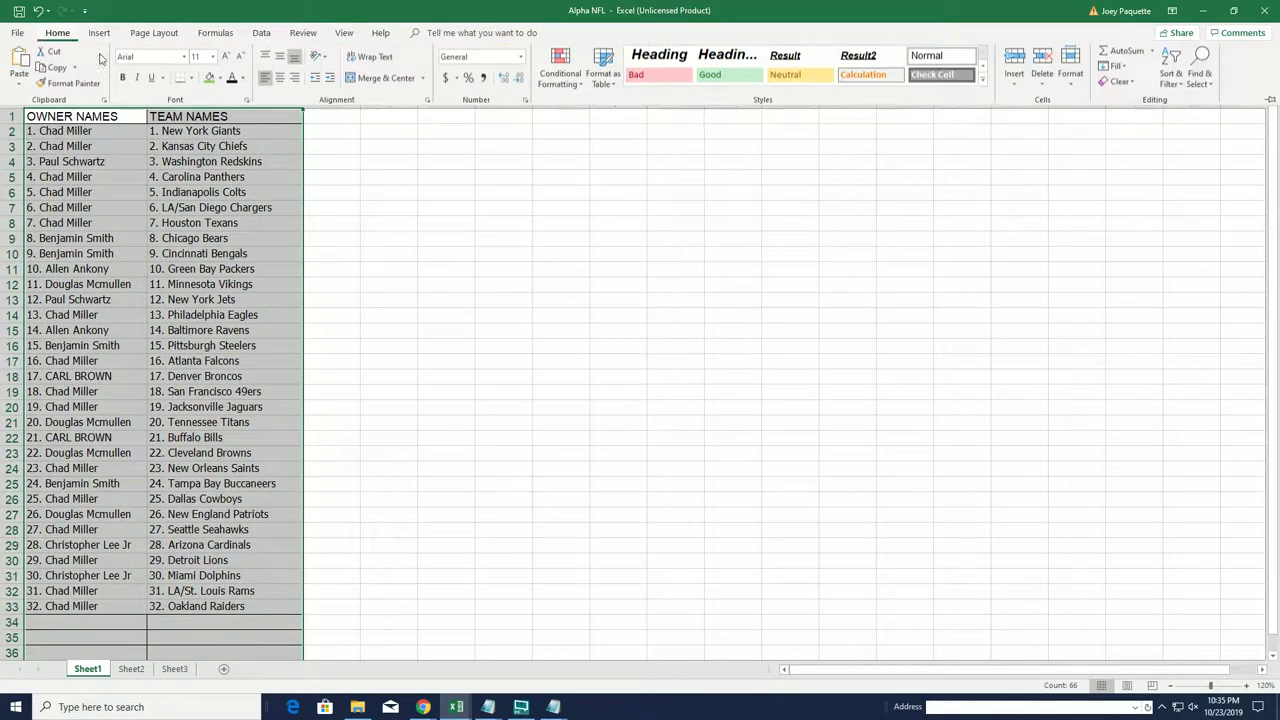
click(192, 80)
click(247, 182)
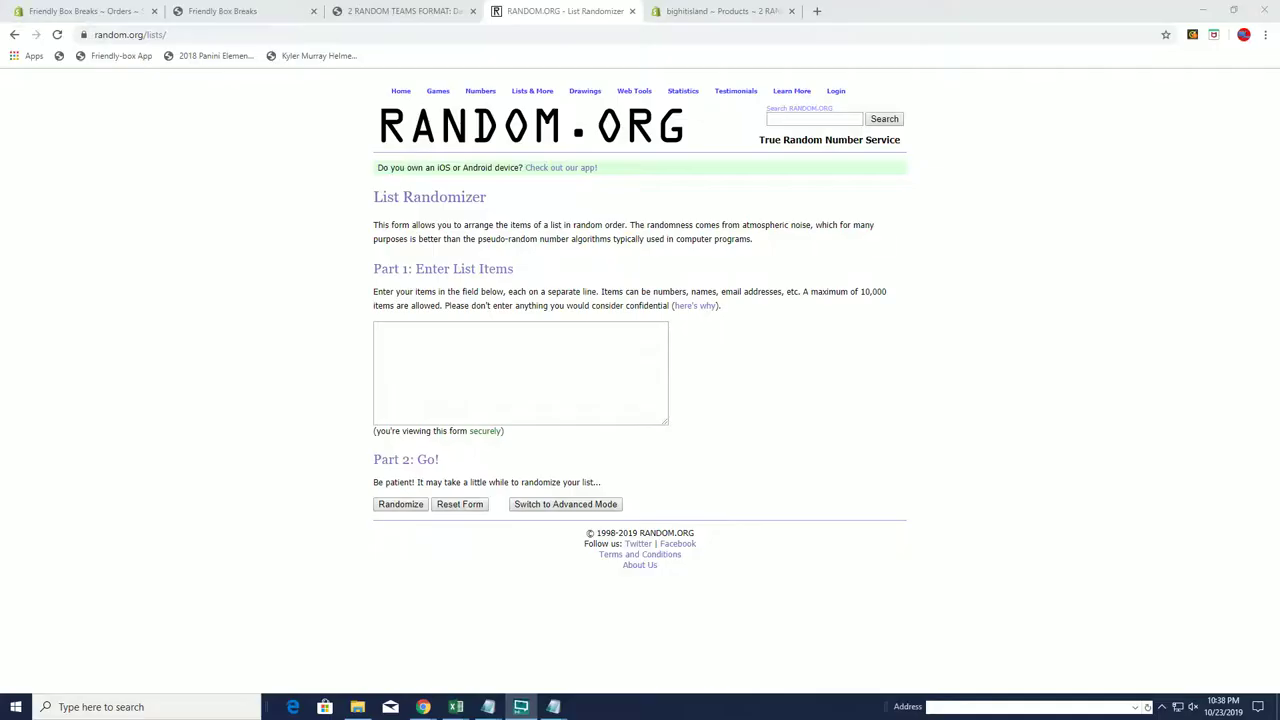
Paste the 32 numbered owner names into the list box and randomize them once
right_click(508, 351)
click(577, 460)
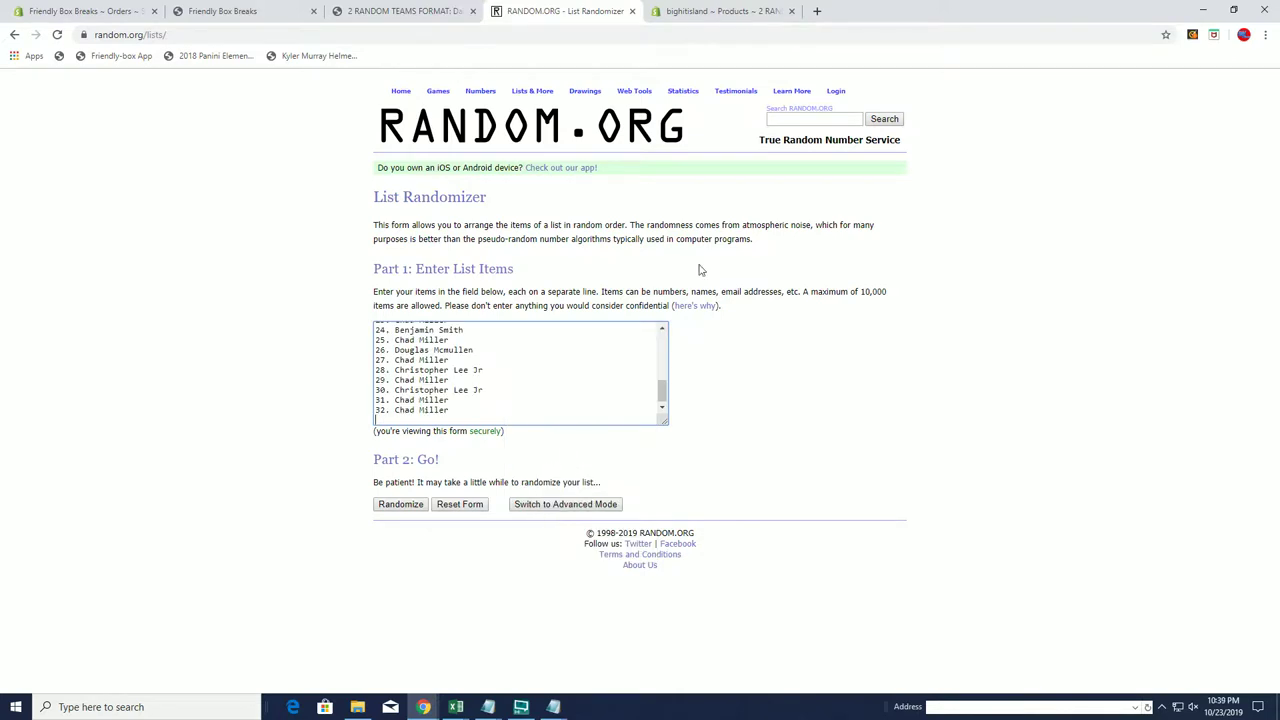
scroll(667, 370, up, 3)
scroll(523, 355, down, 2)
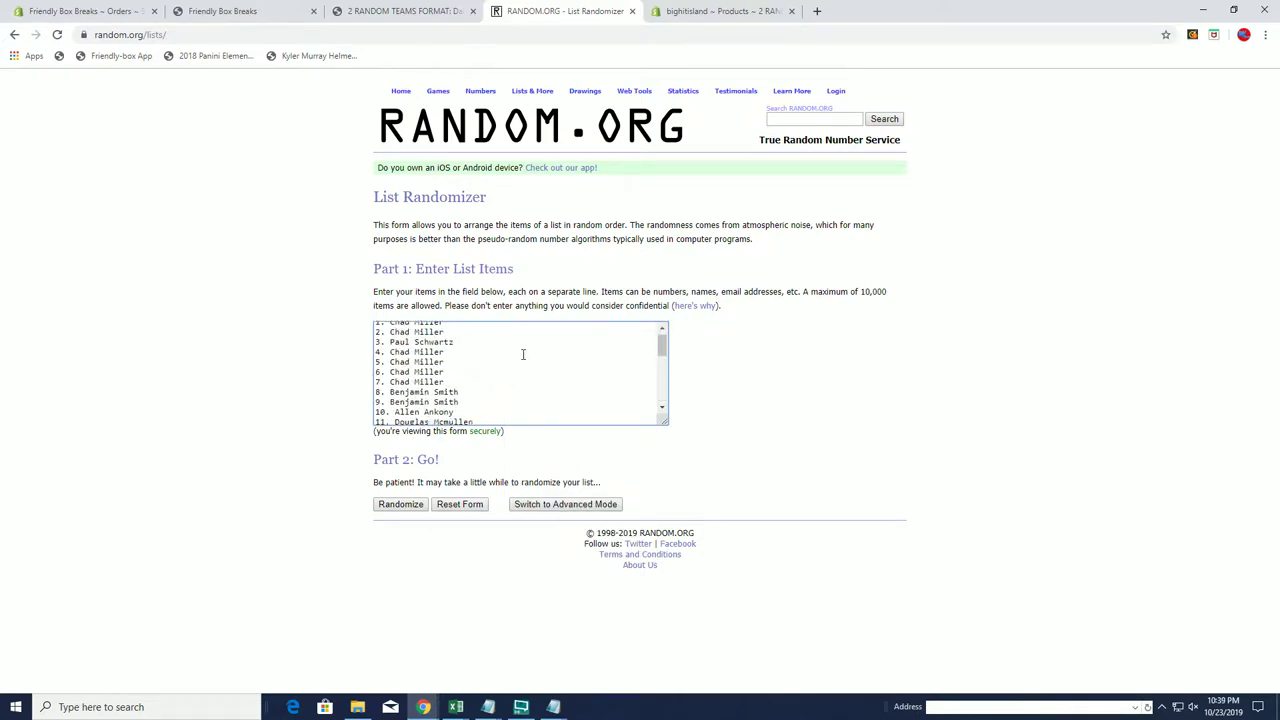
scroll(523, 355, up, 2)
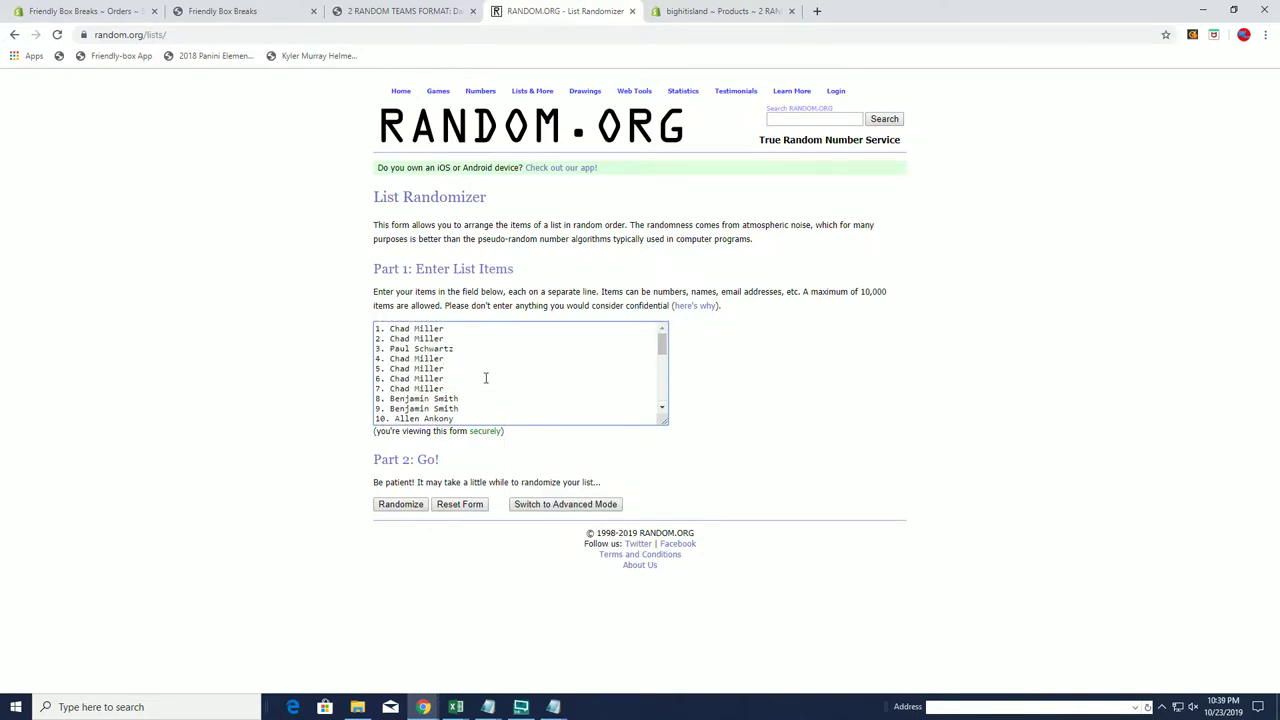
click(381, 502)
Reshuffle to 14 randomizations total, spot 27 landing first, then go to the product page
scroll(380, 500, down, 1)
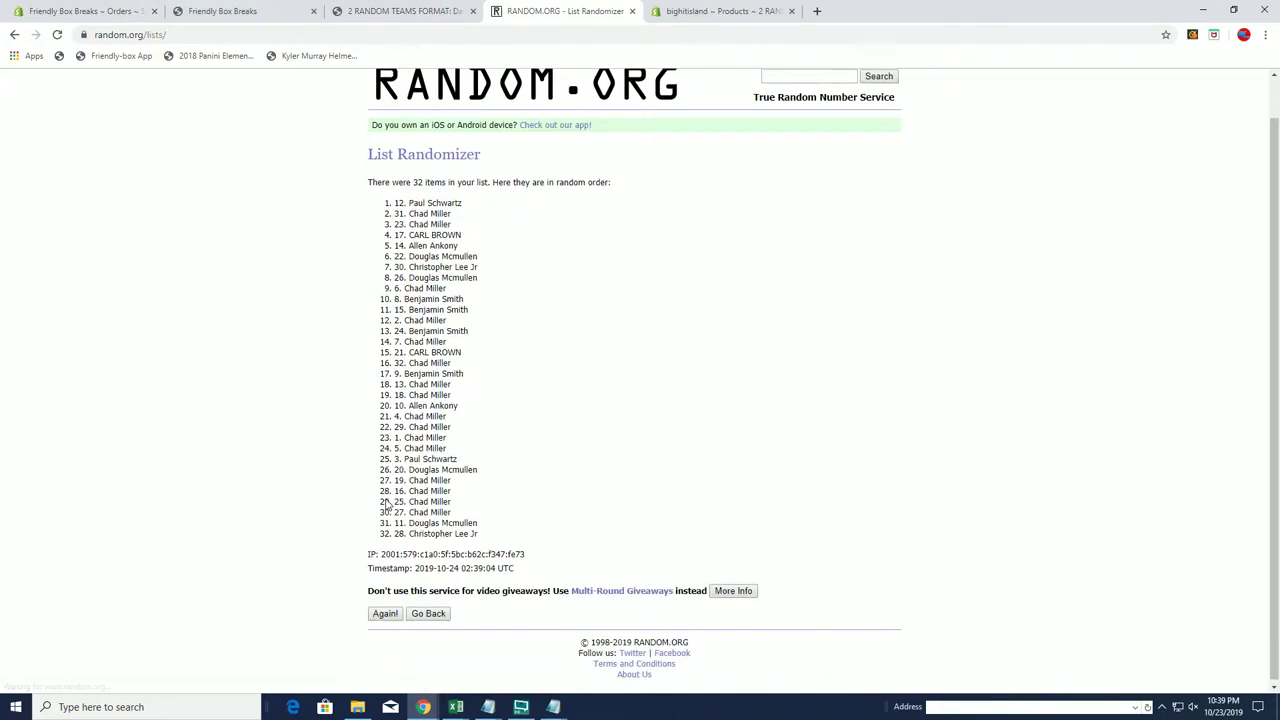
click(383, 610)
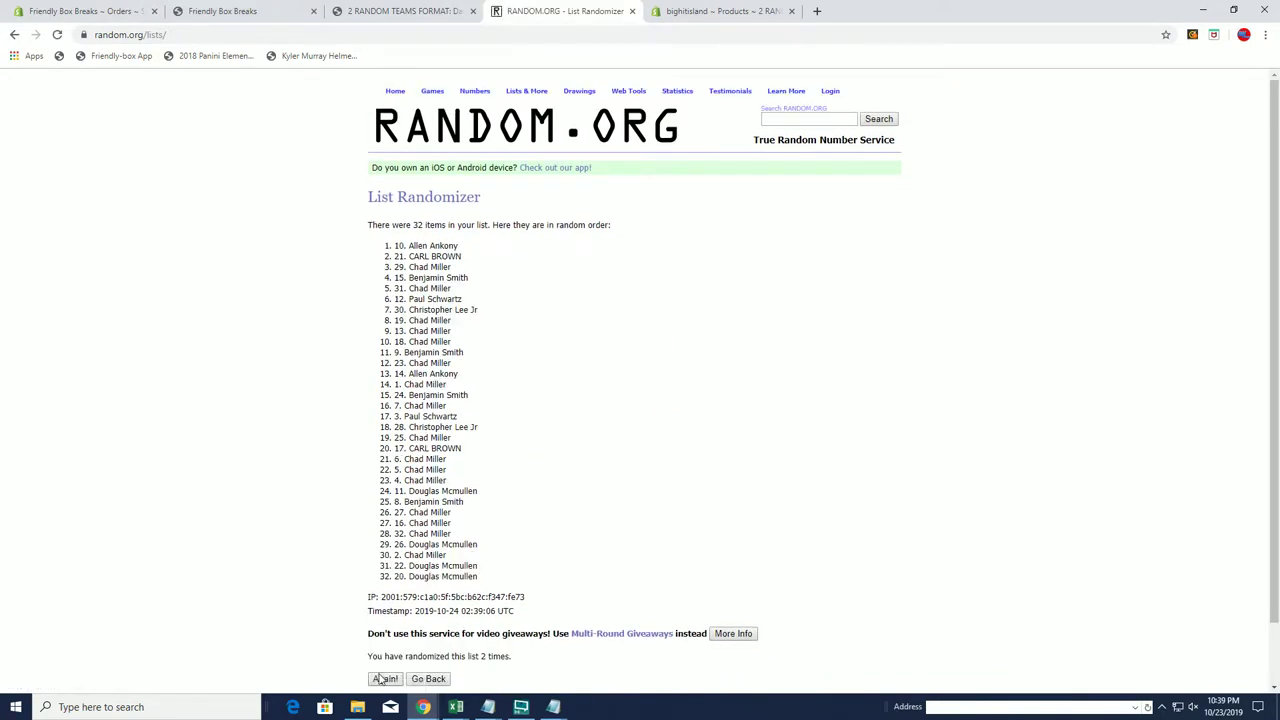
click(383, 679)
click(383, 679)
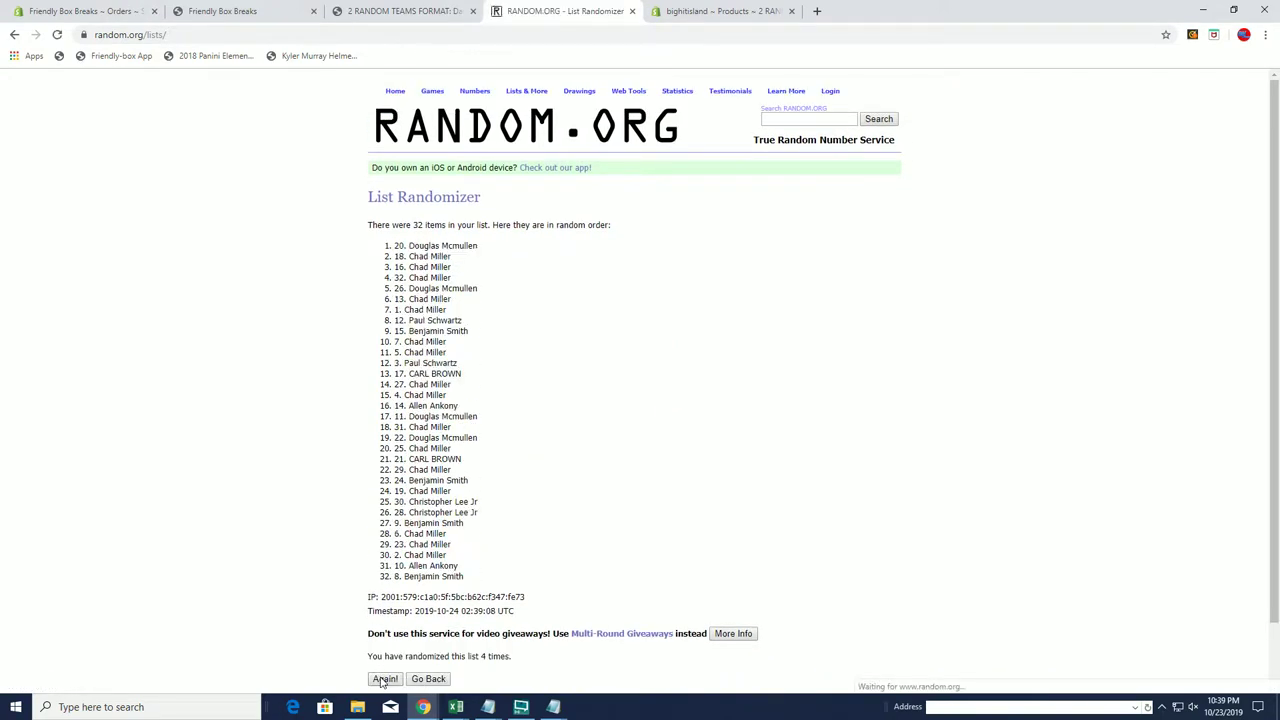
click(383, 679)
click(383, 679)
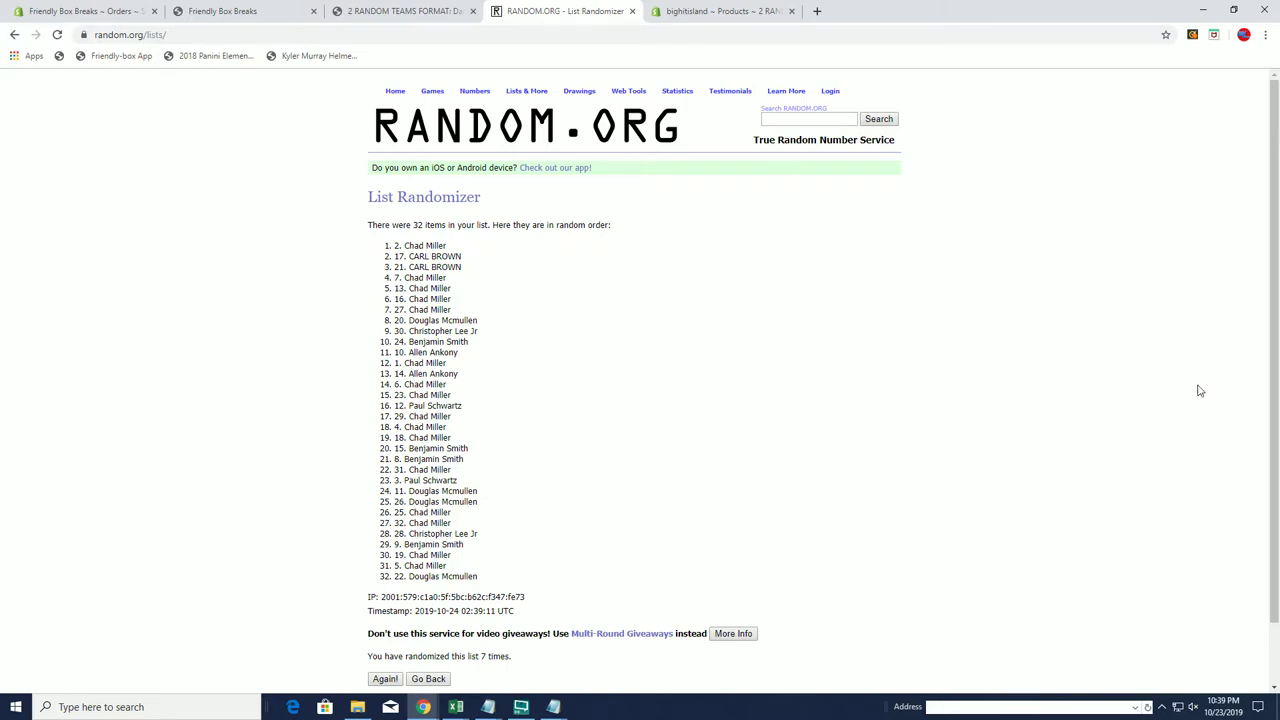
click(379, 682)
click(379, 682)
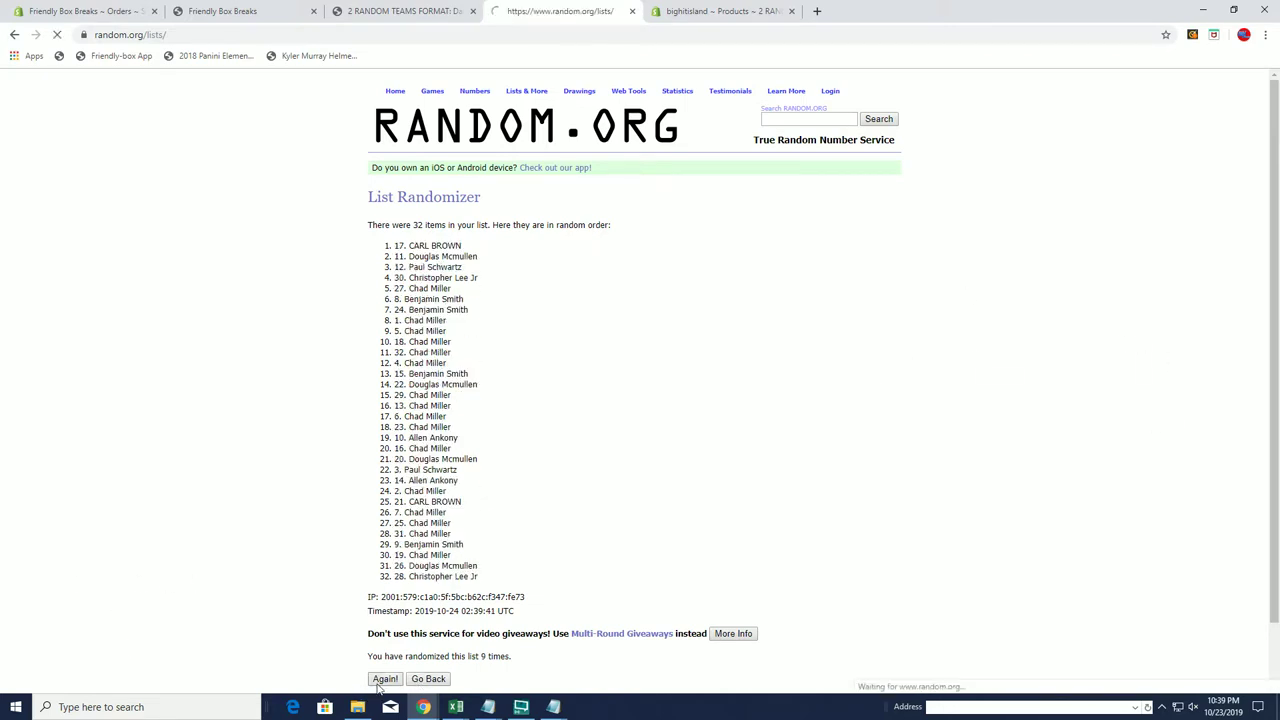
click(379, 682)
click(379, 682)
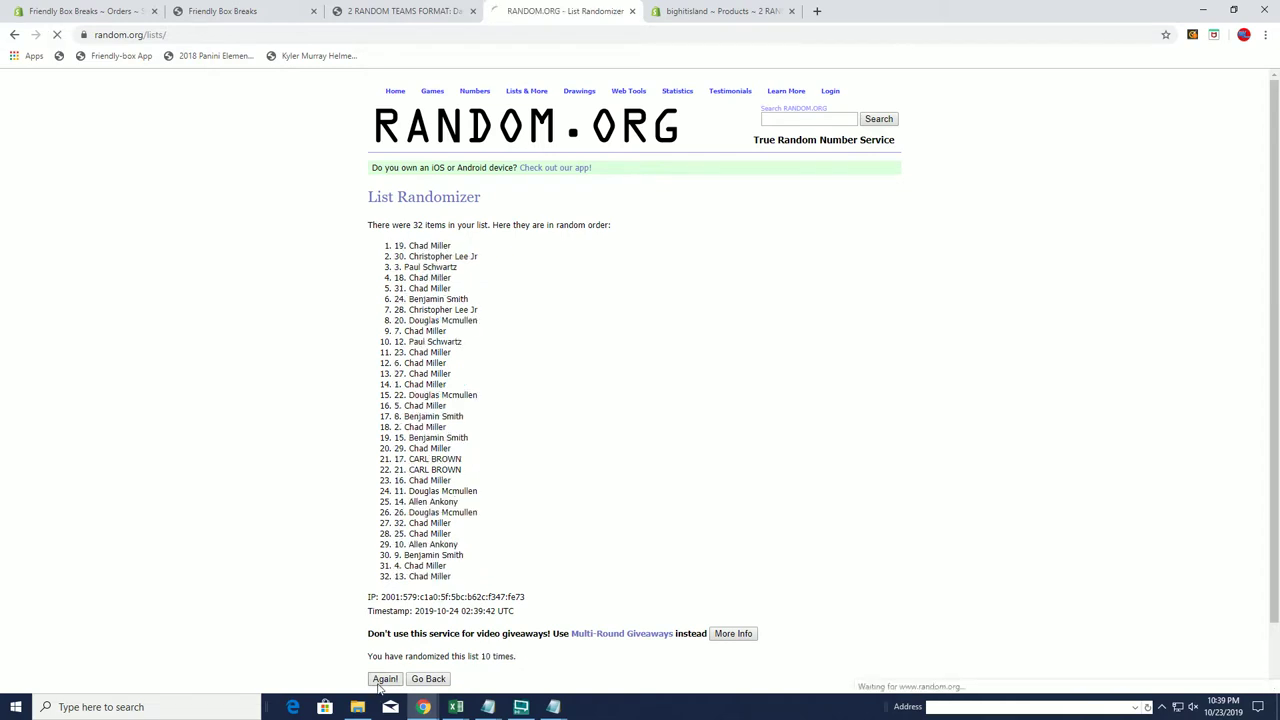
click(379, 682)
click(379, 682)
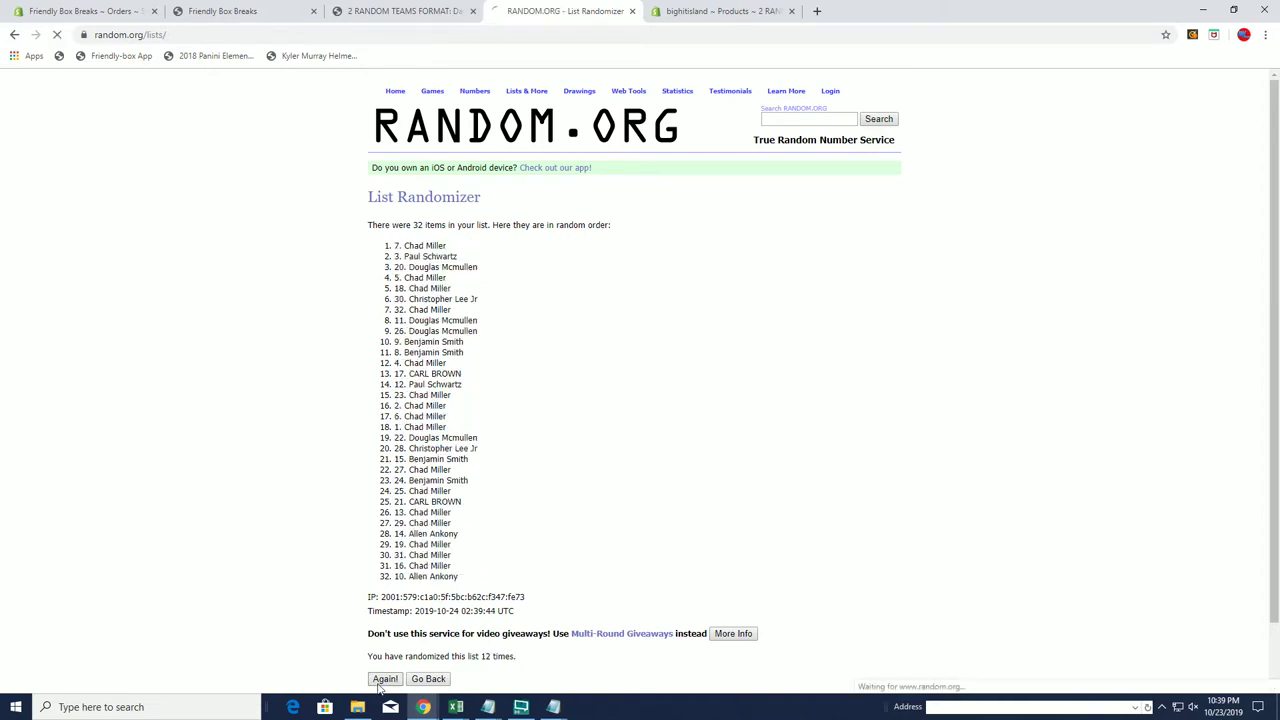
click(379, 682)
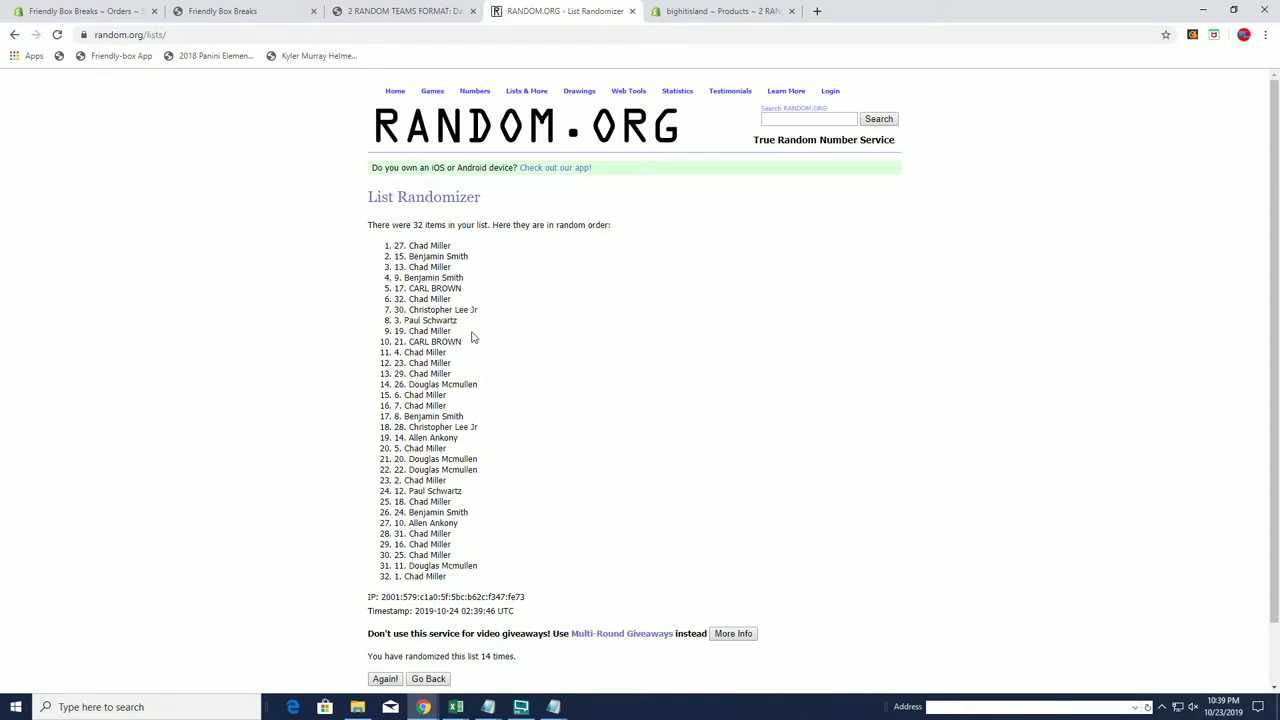
click(402, 11)
Scroll the 2 RANDOM TEAMS FORMAT description, then open the signed helmet photo enlarged in the lightbox
scroll(660, 357, down, 8)
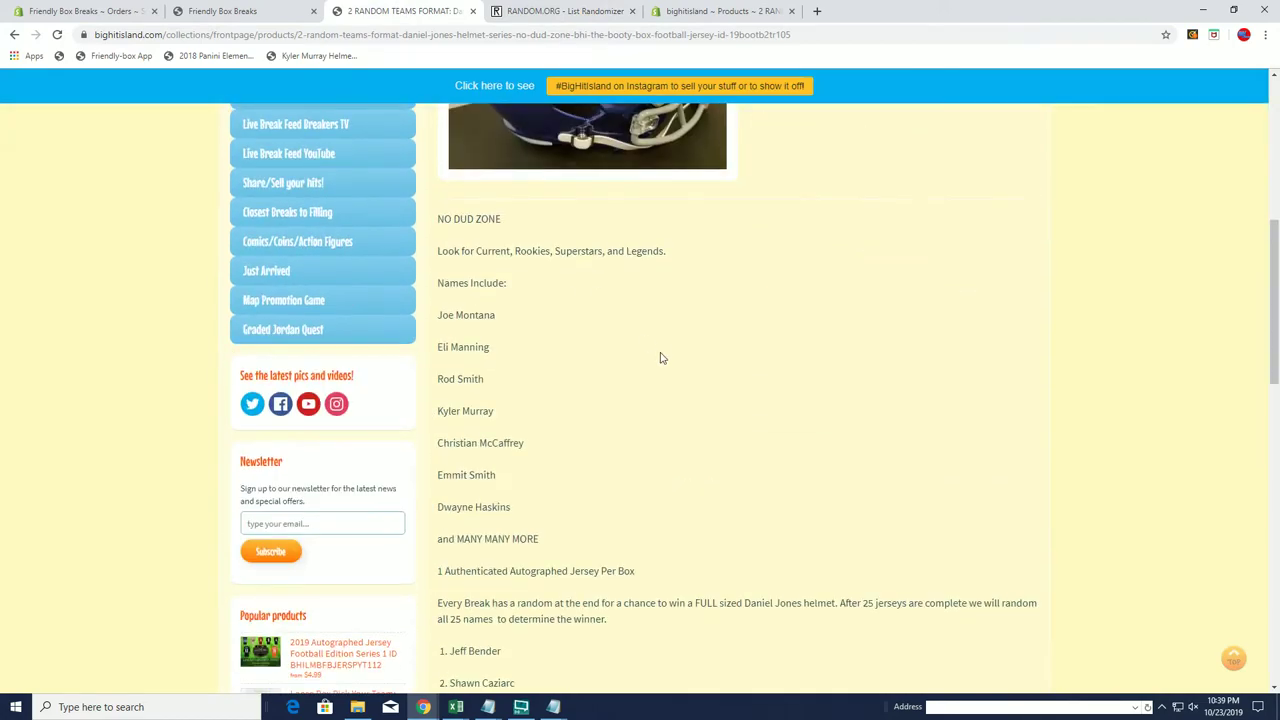
scroll(567, 449, up, 8)
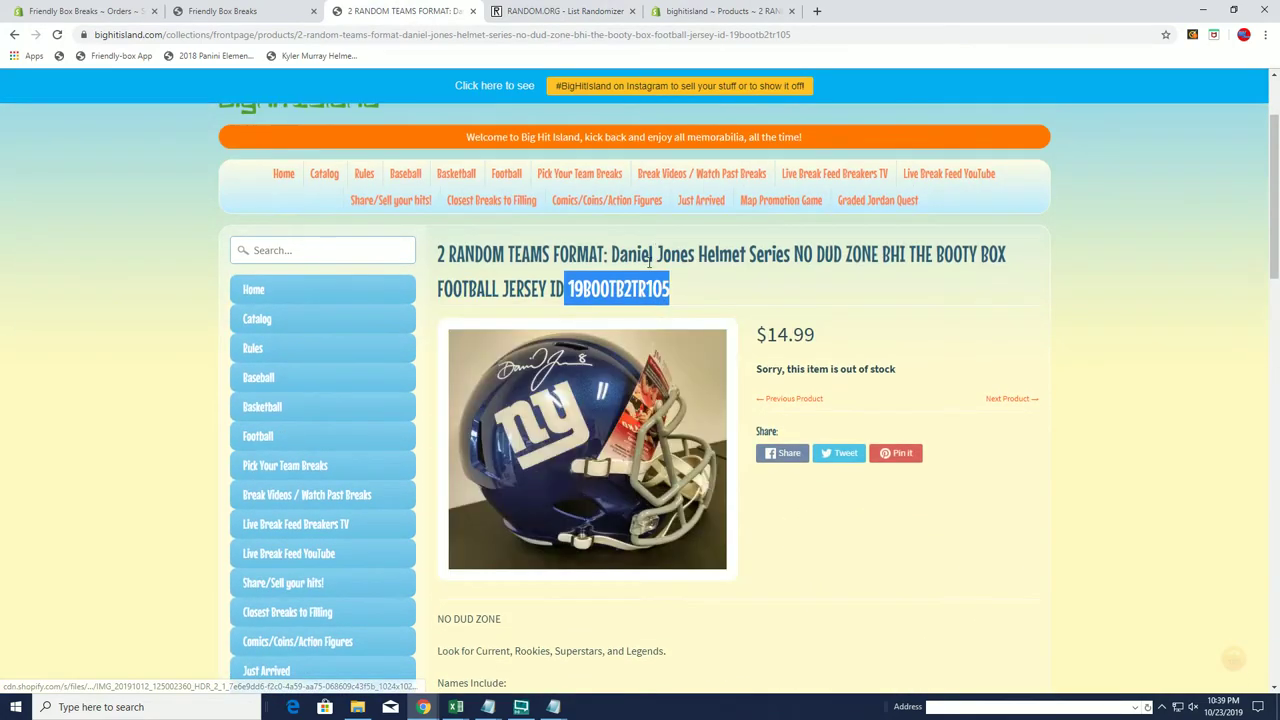
scroll(666, 331, down, 7)
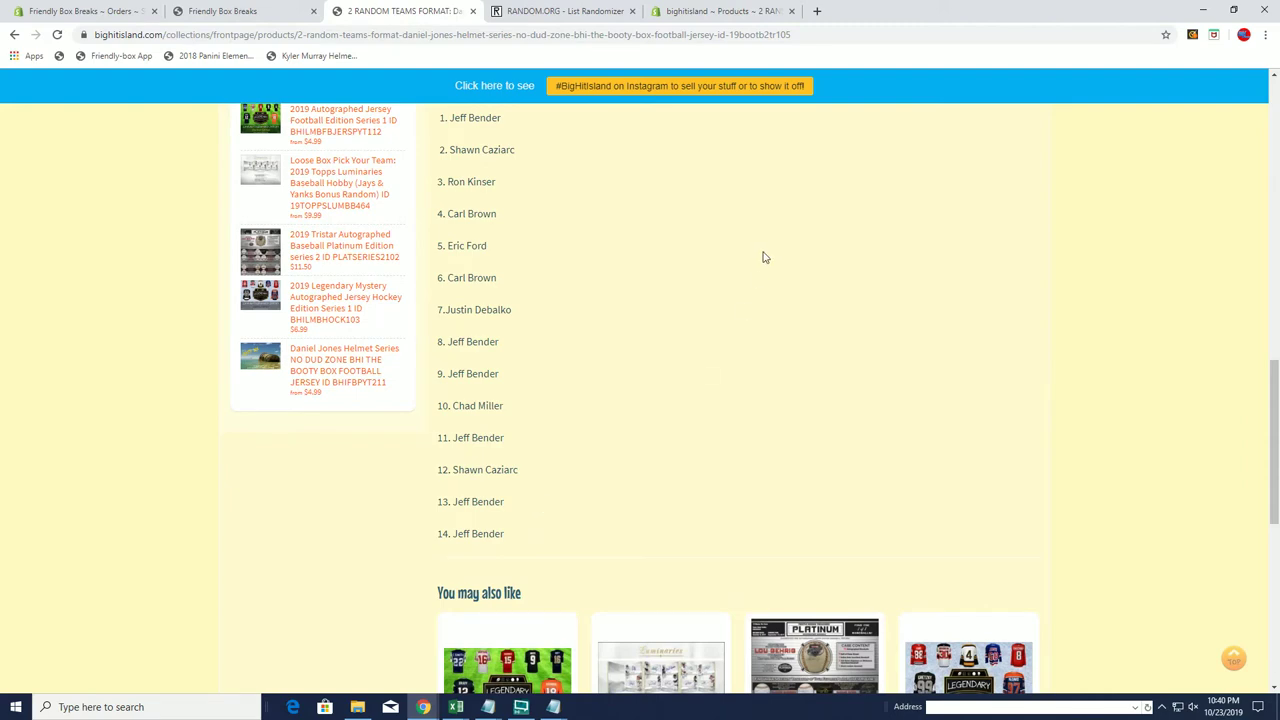
scroll(750, 262, up, 8)
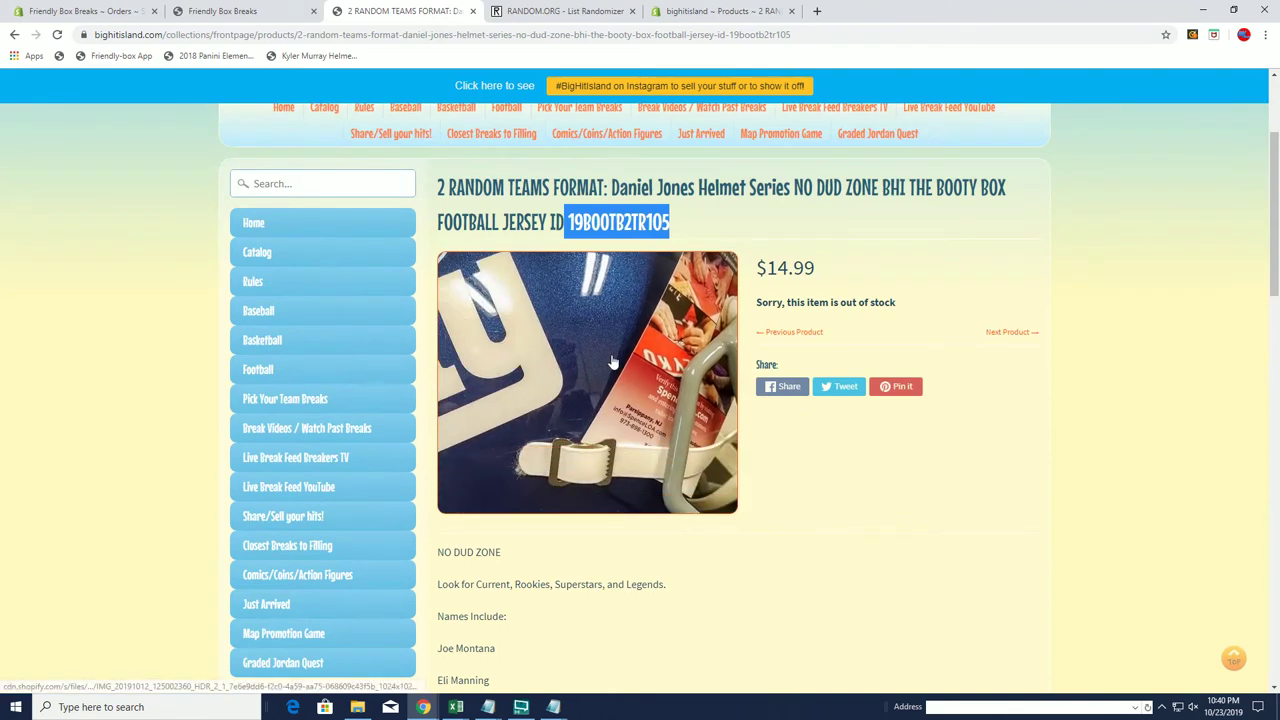
click(613, 362)
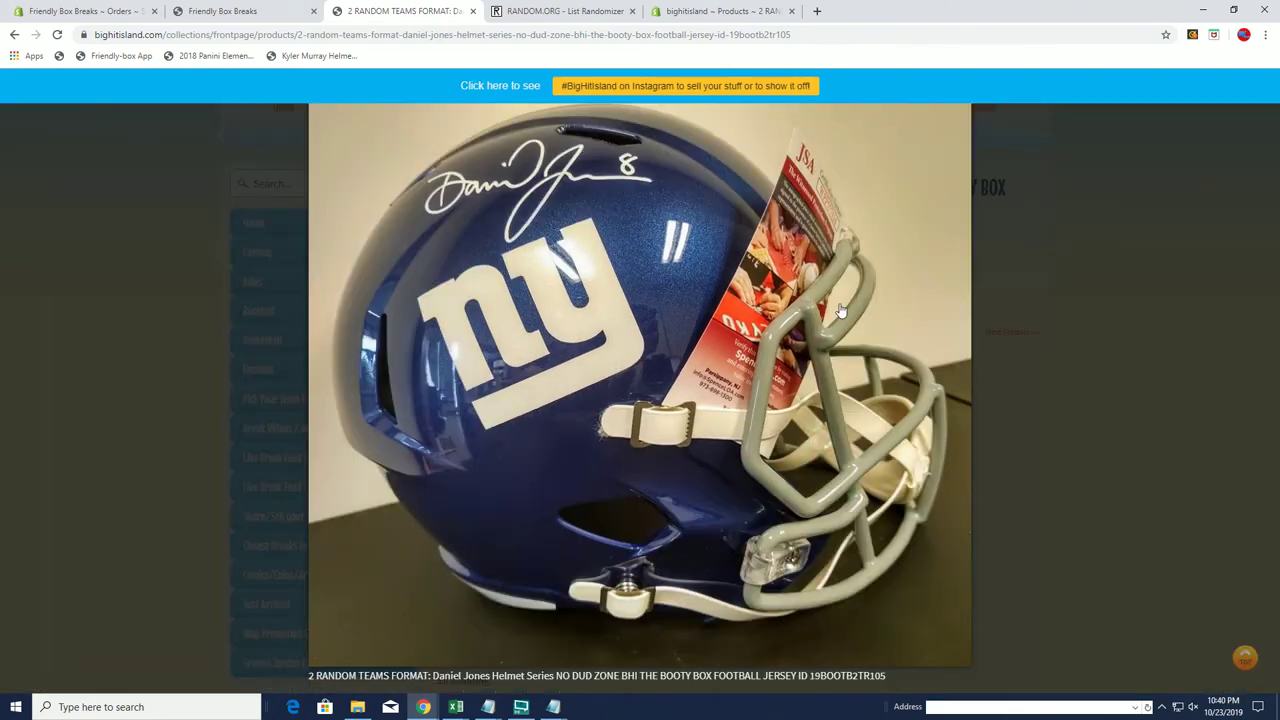